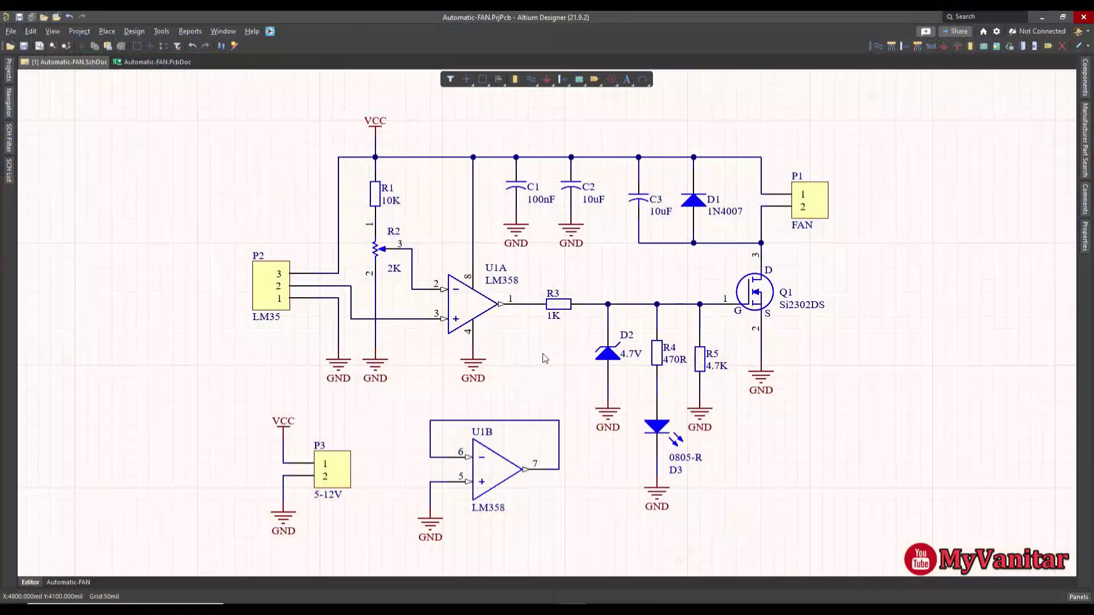
# Step: Center and zoom the Automatic-FAN schematic, then inspect the LM35 connector P2
pyautogui.moveTo(542, 354)
pyautogui.mouseDown(button='right')
pyautogui.moveTo(550, 367)
pyautogui.moveTo(540, 363)
pyautogui.mouseUp(button='right')
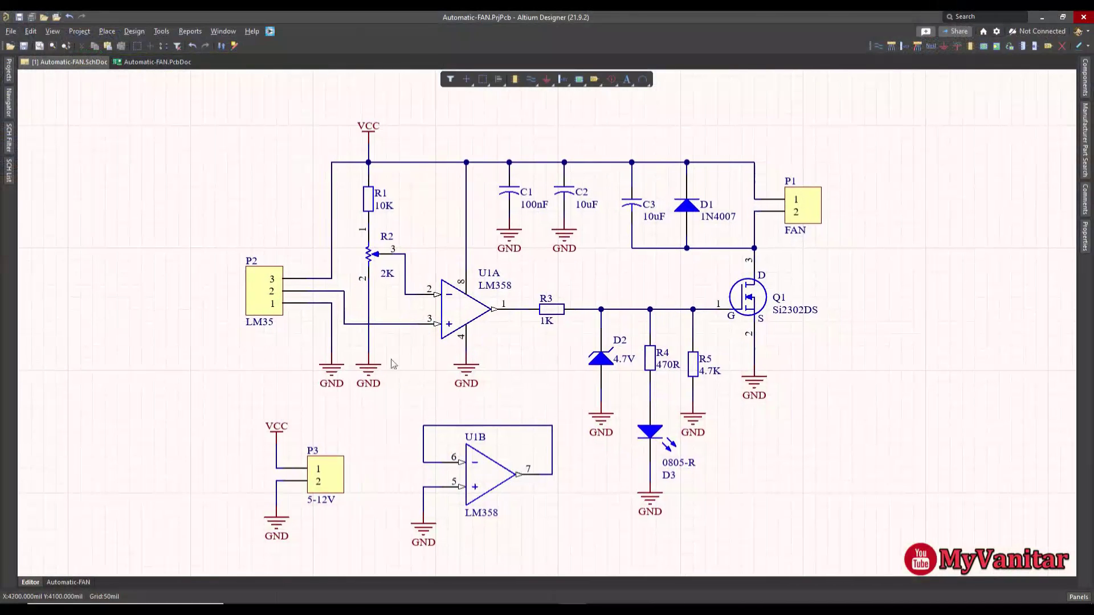
pyautogui.keyDown('ctrl'); pyautogui.scroll(1, 289, 343); pyautogui.keyUp('ctrl')
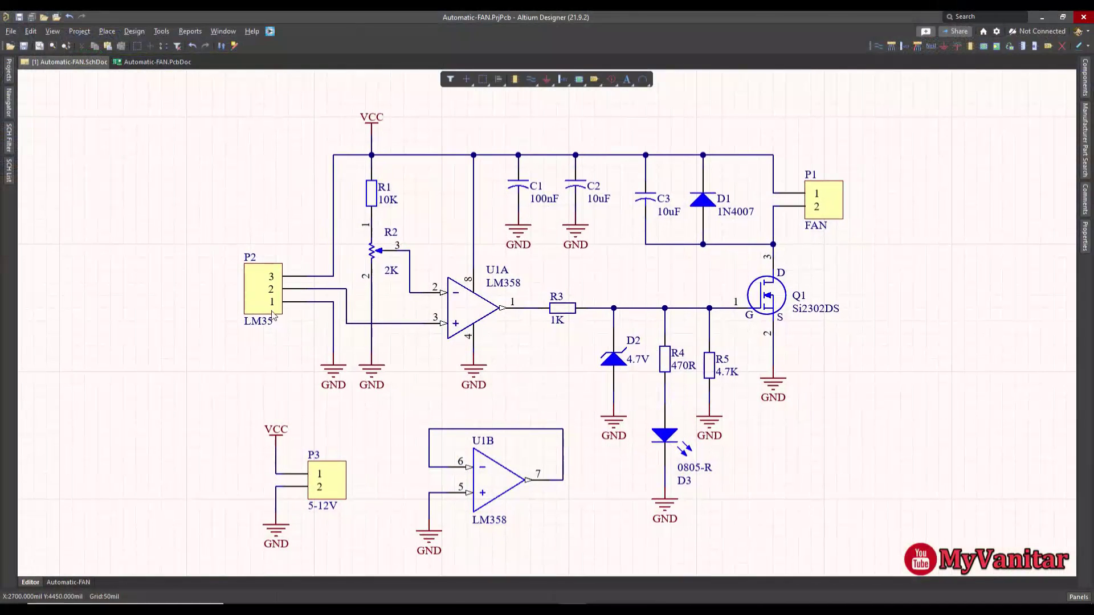
pyautogui.keyDown('ctrl'); pyautogui.scroll(1, 293, 311); pyautogui.keyUp('ctrl')
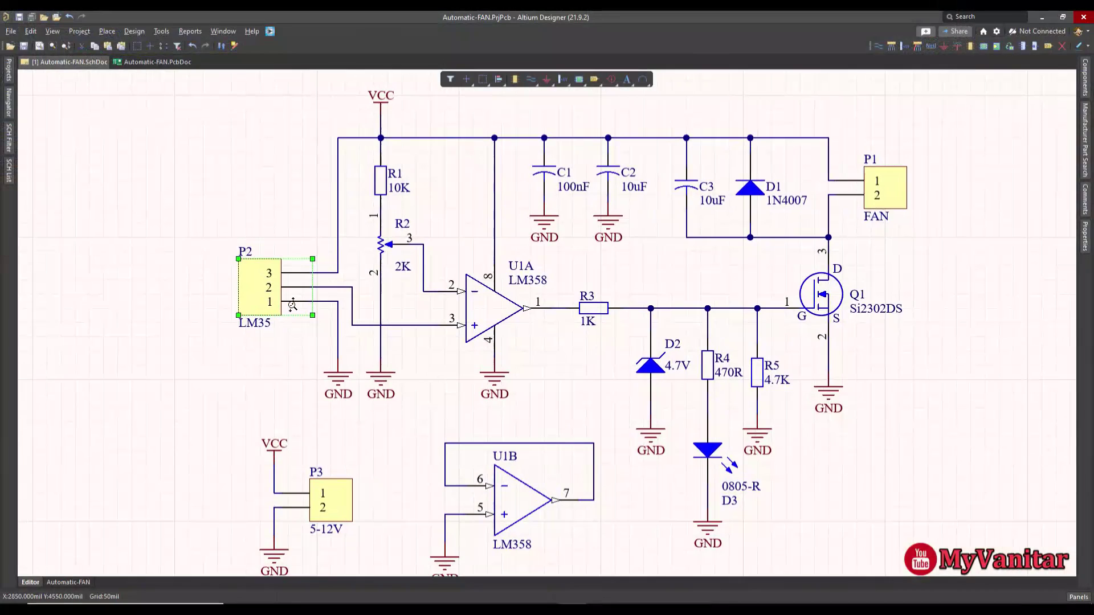
pyautogui.click(279, 220)
pyautogui.click(267, 285)
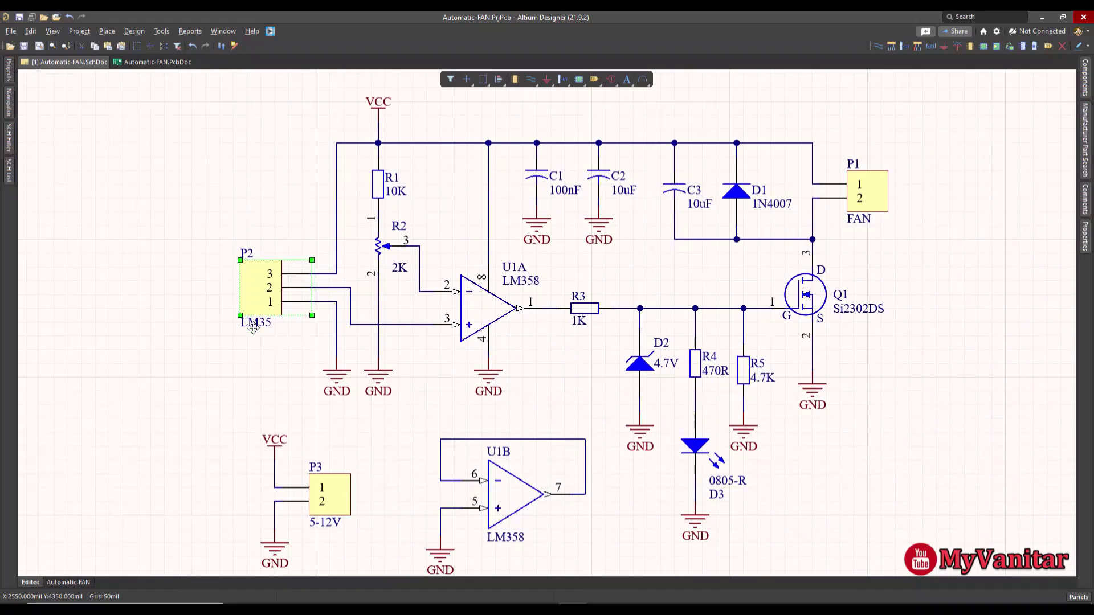
pyautogui.click(274, 354)
# Step: Select the wire running from P2 pin 2 to U1A pin 3
pyautogui.keyDown('ctrl'); pyautogui.scroll(2, 405, 325); pyautogui.keyUp('ctrl')
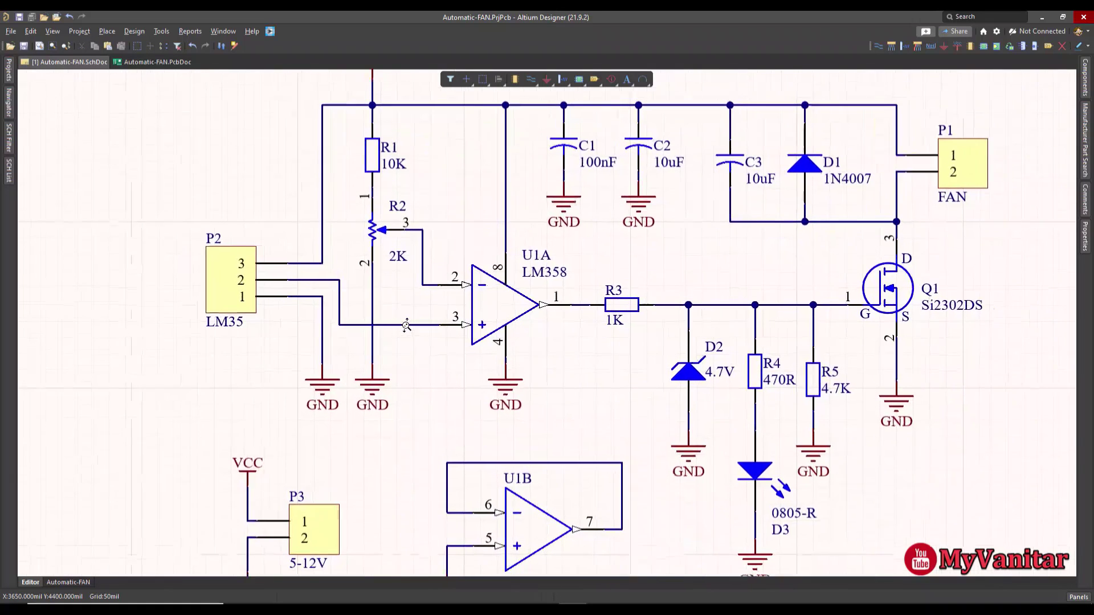
pyautogui.click(398, 325)
pyautogui.keyDown('ctrl'); pyautogui.scroll(2, 462, 373); pyautogui.keyUp('ctrl')
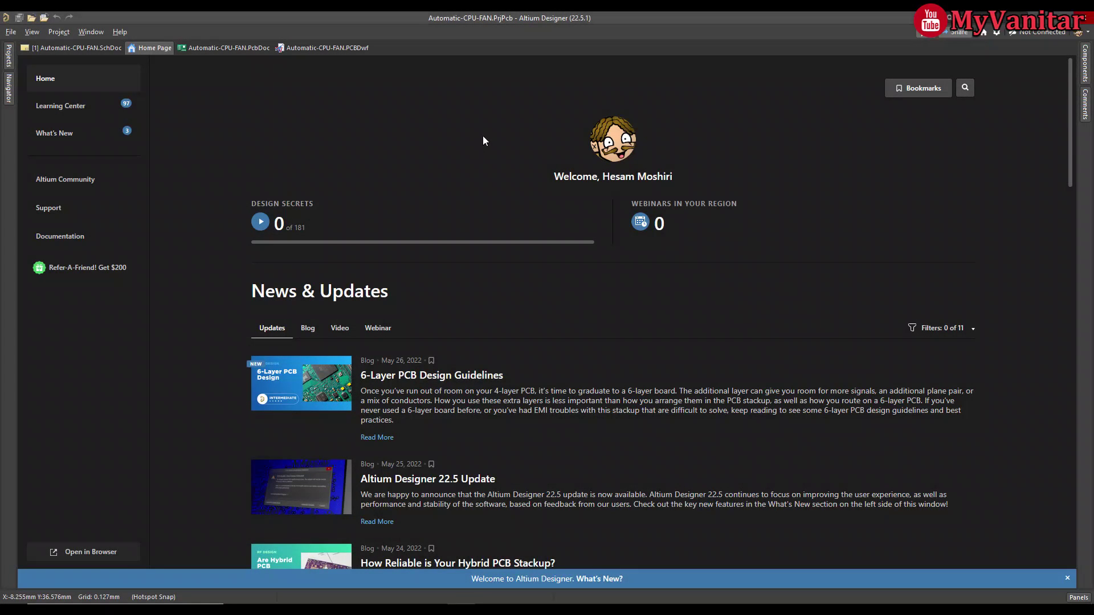
pyautogui.scroll(-4, 483, 141)
pyautogui.scroll(4, 483, 141)
pyautogui.scroll(-6, 507, 181)
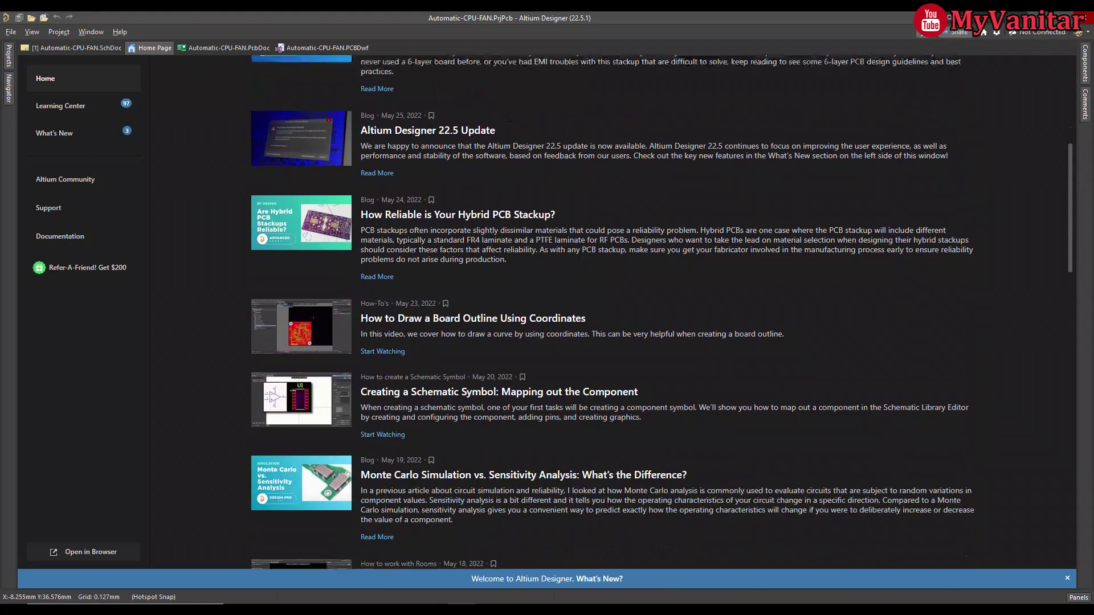
pyautogui.scroll(-6, 510, 188)
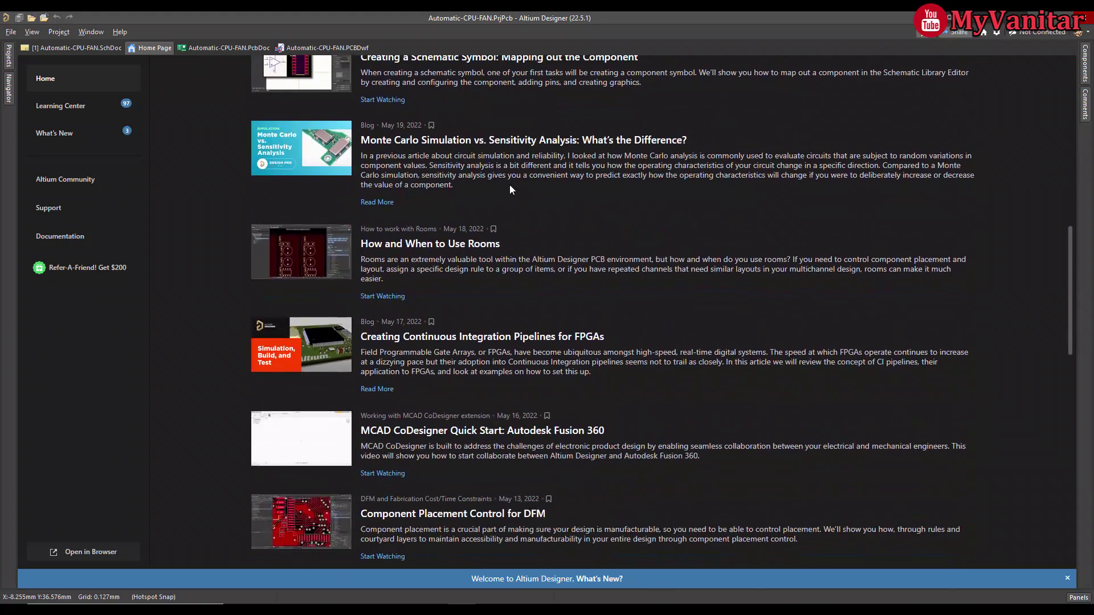
pyautogui.scroll(-2, 510, 189)
pyautogui.scroll(-6, 509, 188)
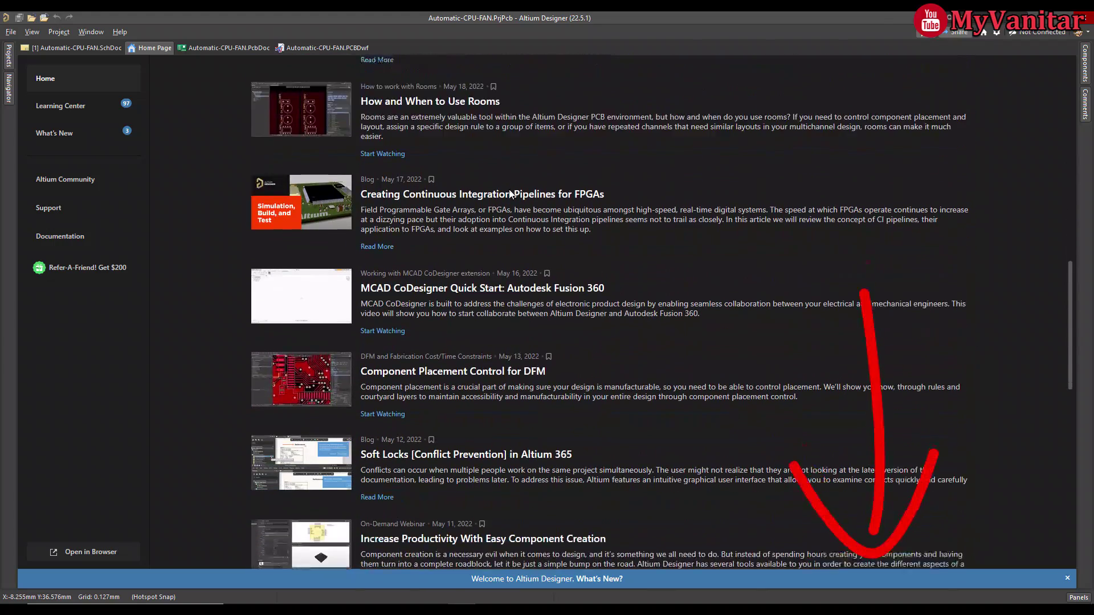
pyautogui.scroll(-3, 509, 182)
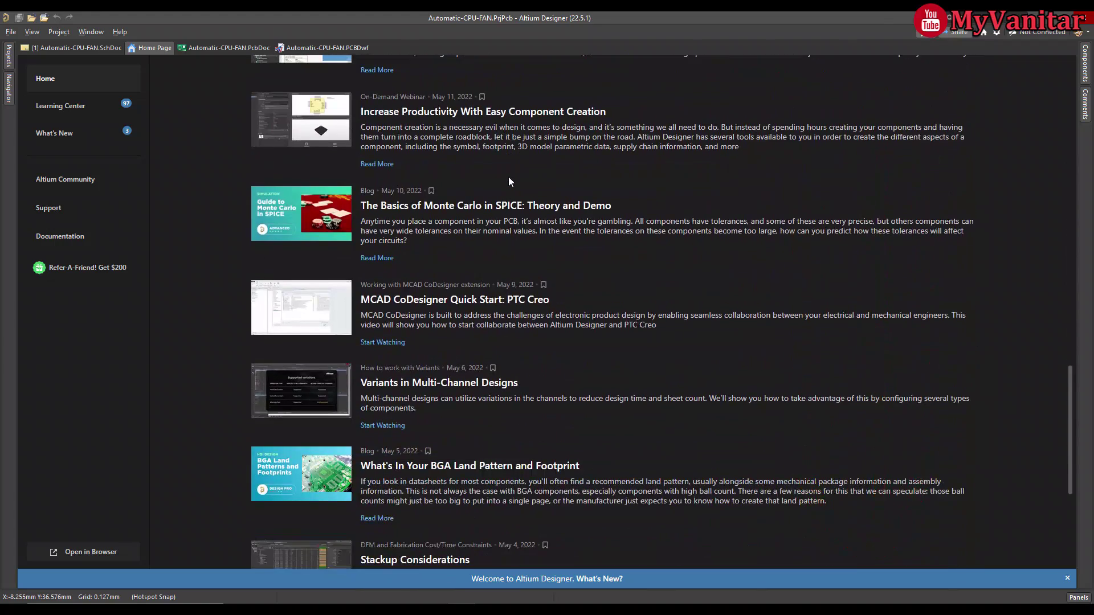
pyautogui.scroll(7, 509, 182)
pyautogui.scroll(15, 508, 177)
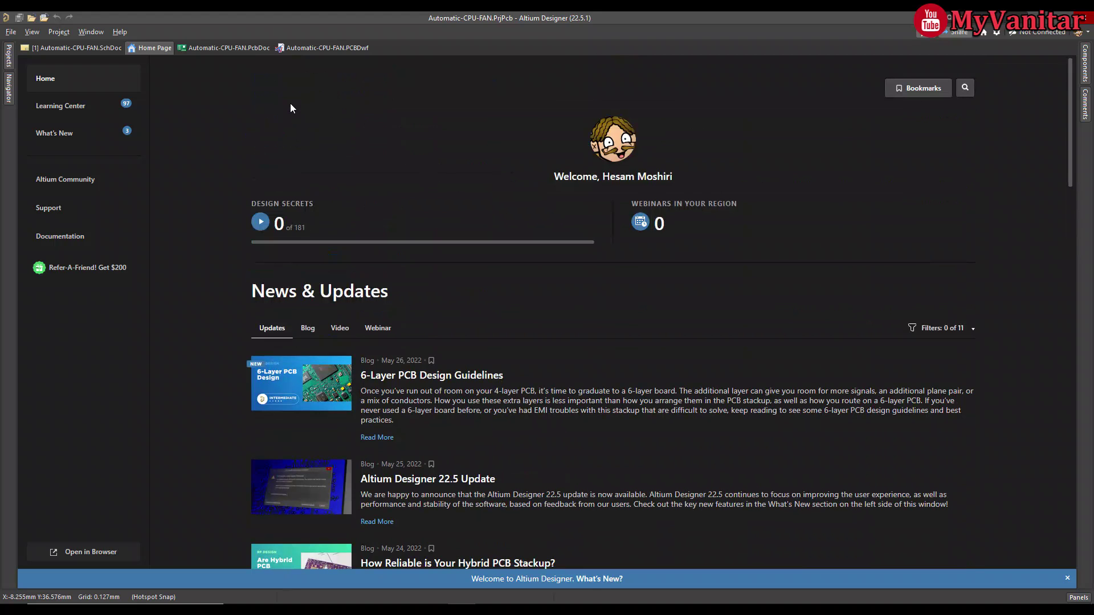
# Step: Switch to the Automatic-CPU-FAN schematic and bring the ATtiny13A section into view
pyautogui.click(96, 49)
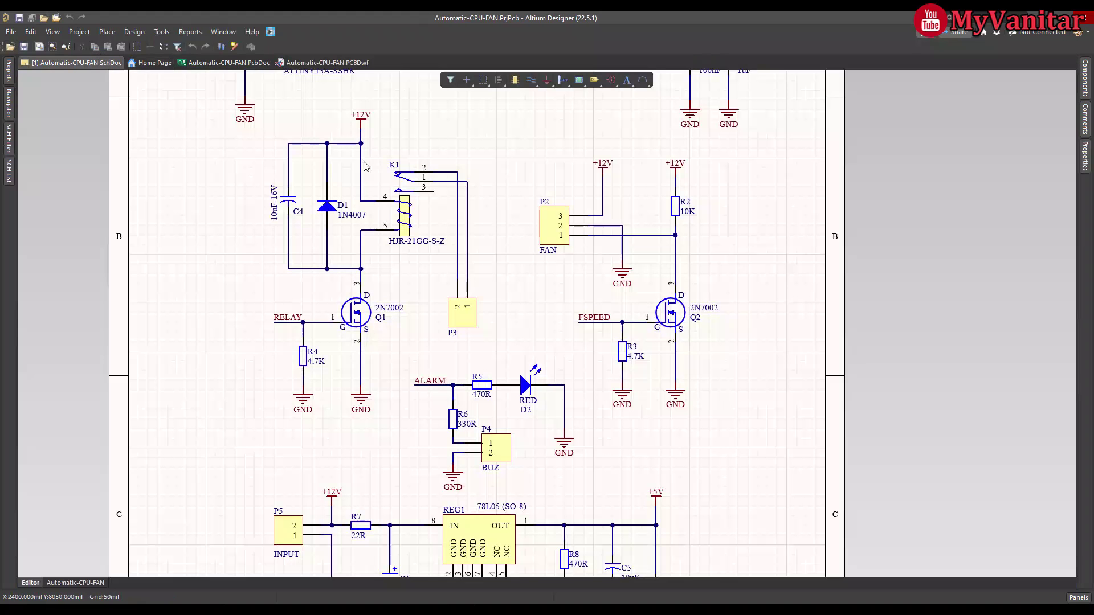
pyautogui.moveTo(451, 177)
pyautogui.mouseDown(button='right')
pyautogui.moveTo(450, 364)
pyautogui.moveTo(455, 188)
pyautogui.mouseUp(button='right')
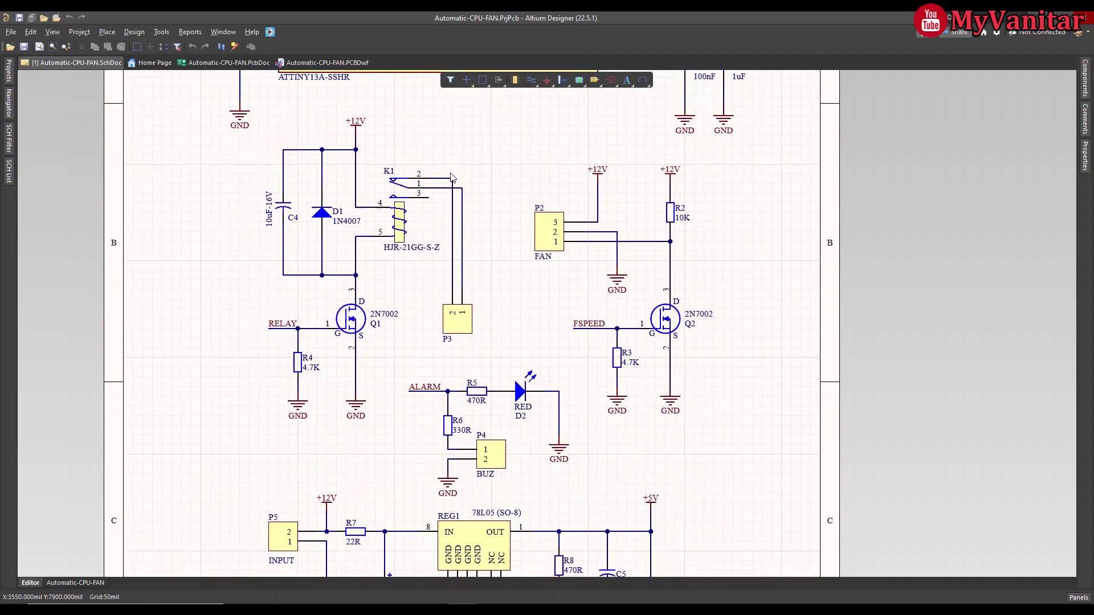
pyautogui.keyDown('ctrl'); pyautogui.scroll(-3, 463, 304); pyautogui.keyUp('ctrl')
pyautogui.moveTo(463, 304); pyautogui.dragTo(454, 261, button='right')
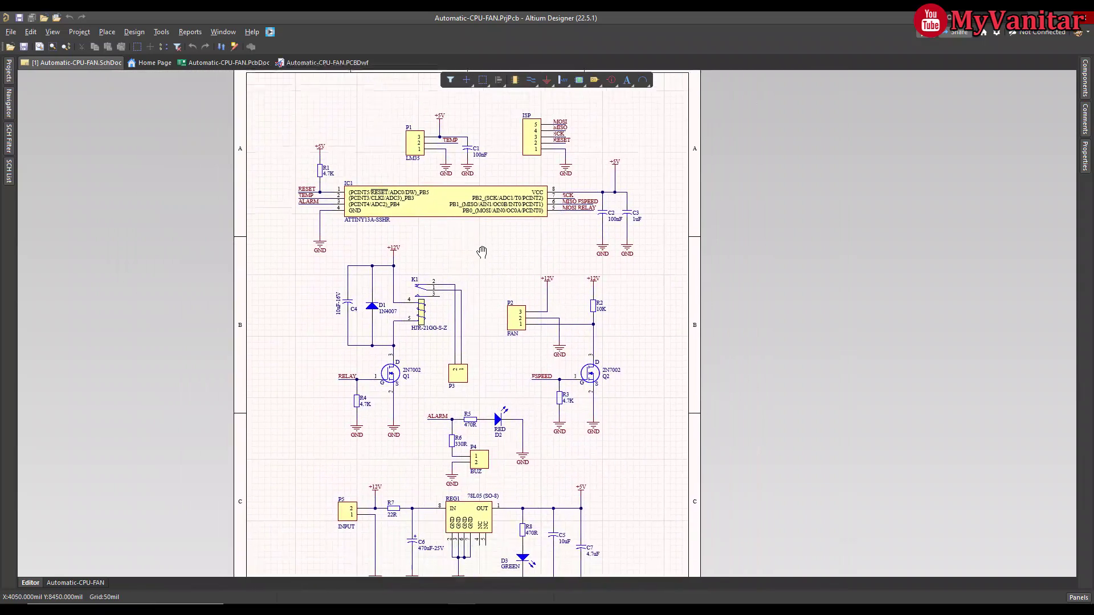
pyautogui.keyDown('ctrl'); pyautogui.scroll(2, 481, 228); pyautogui.keyUp('ctrl')
pyautogui.moveTo(481, 238); pyautogui.dragTo(486, 324, button='right')
# Step: Inspect IC1 (ATtiny13A), the LM35 connector P1 and the ISP header in turn
pyautogui.click(443, 281)
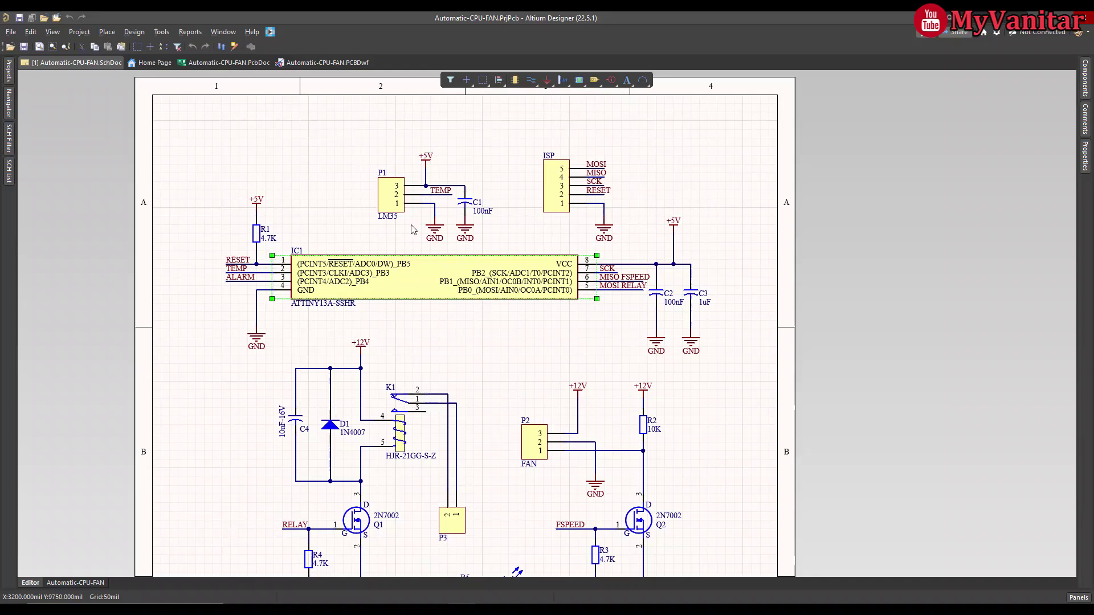
pyautogui.click(360, 190)
pyautogui.click(395, 206)
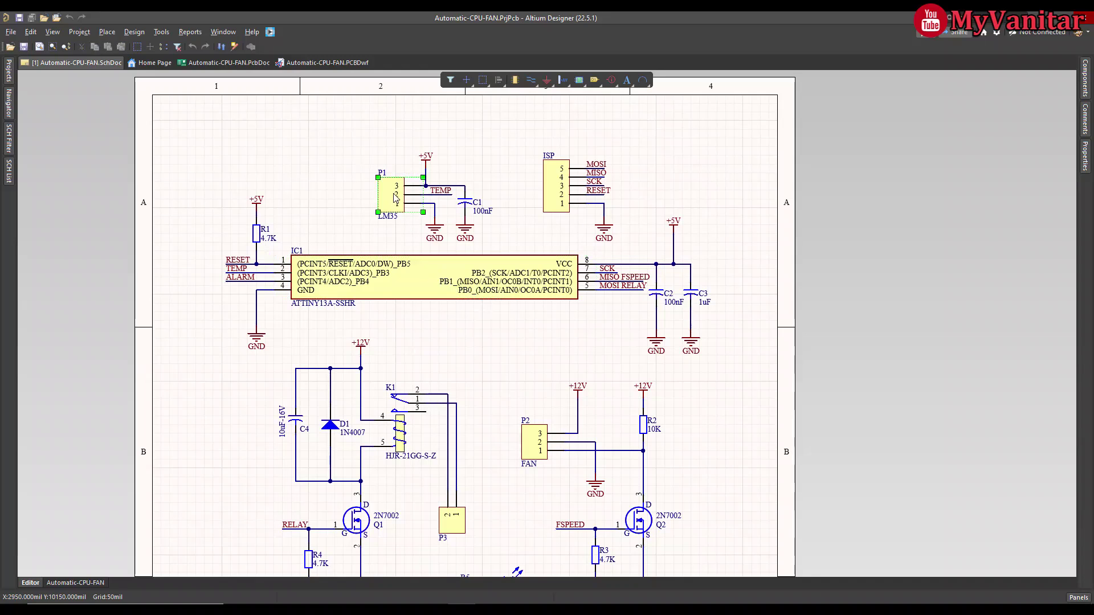
pyautogui.click(535, 221)
pyautogui.click(552, 185)
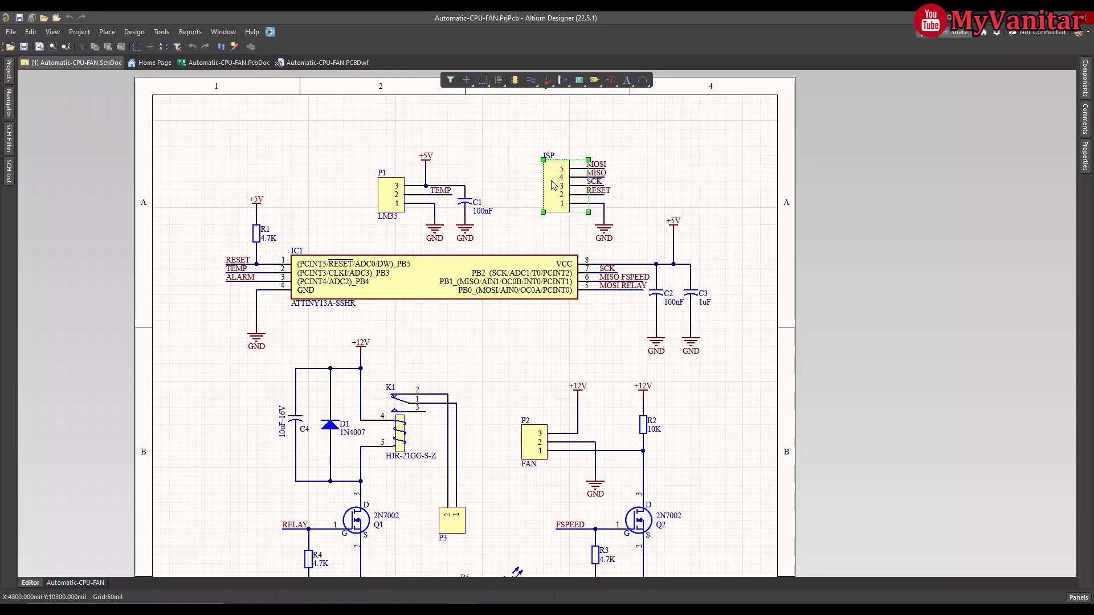
pyautogui.click(642, 183)
pyautogui.moveTo(516, 341); pyautogui.dragTo(530, 317, button='right')
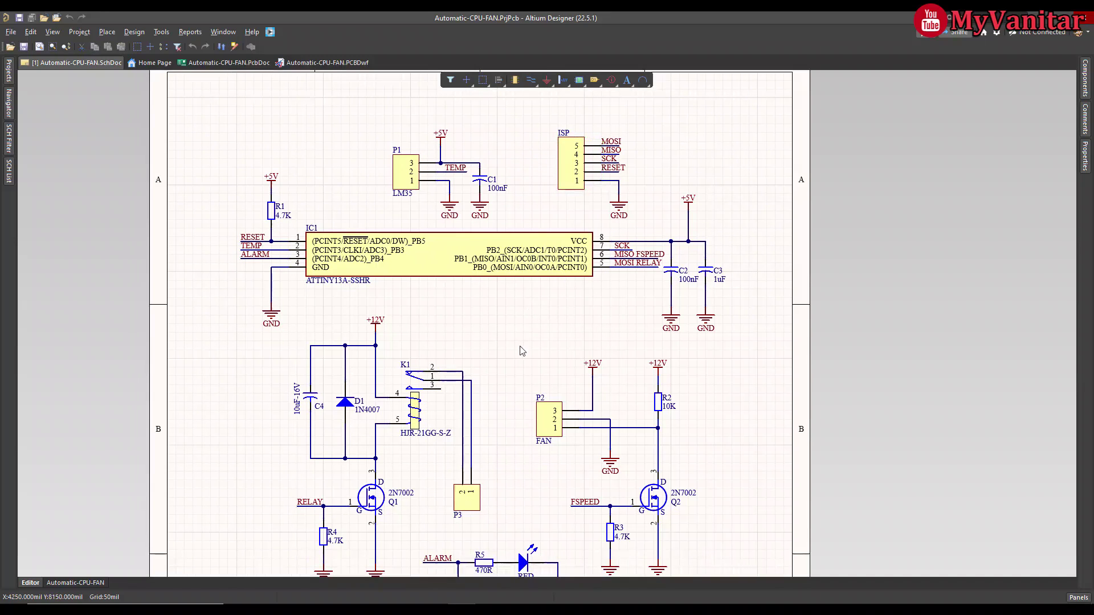
pyautogui.moveTo(518, 349); pyautogui.dragTo(529, 242, button='right')
pyautogui.moveTo(466, 340); pyautogui.dragTo(456, 272, button='right')
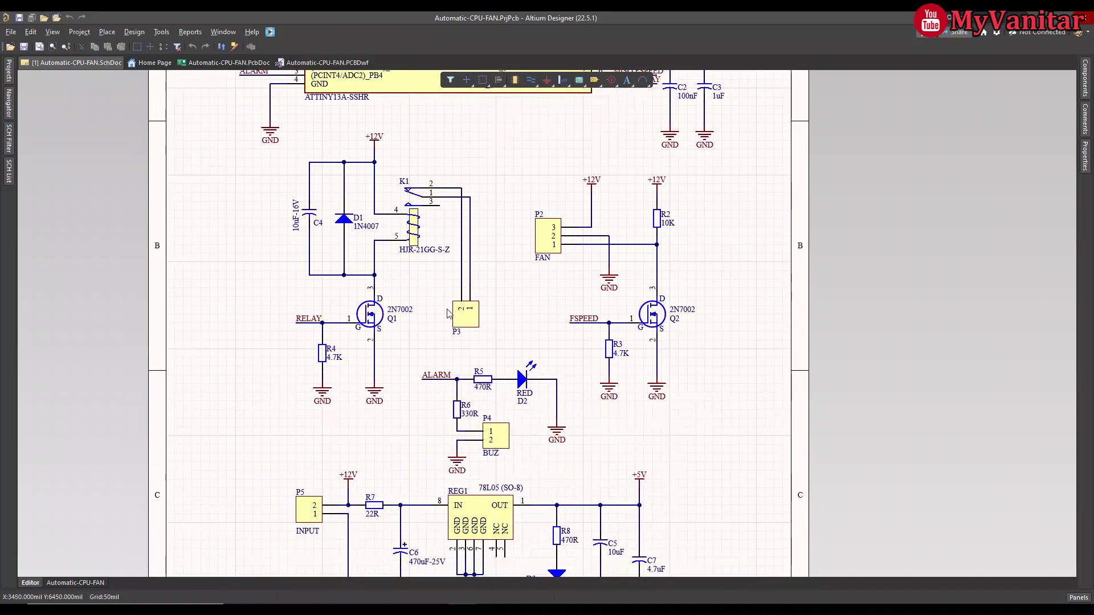
pyautogui.moveTo(544, 332); pyautogui.dragTo(498, 299, button='right')
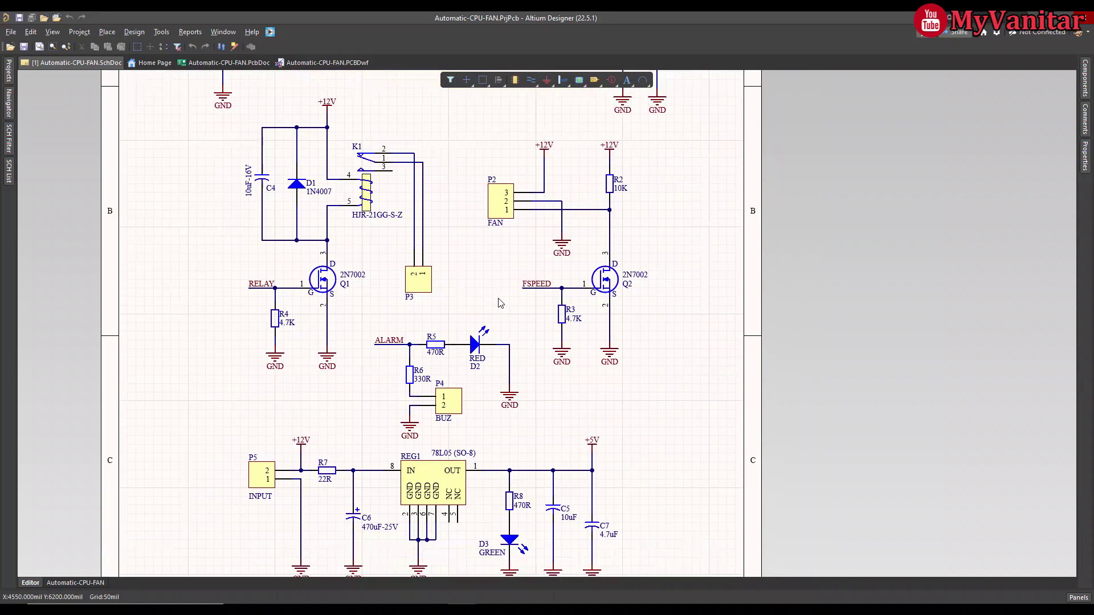
pyautogui.moveTo(494, 249); pyautogui.dragTo(490, 289, button='right')
pyautogui.click(500, 247)
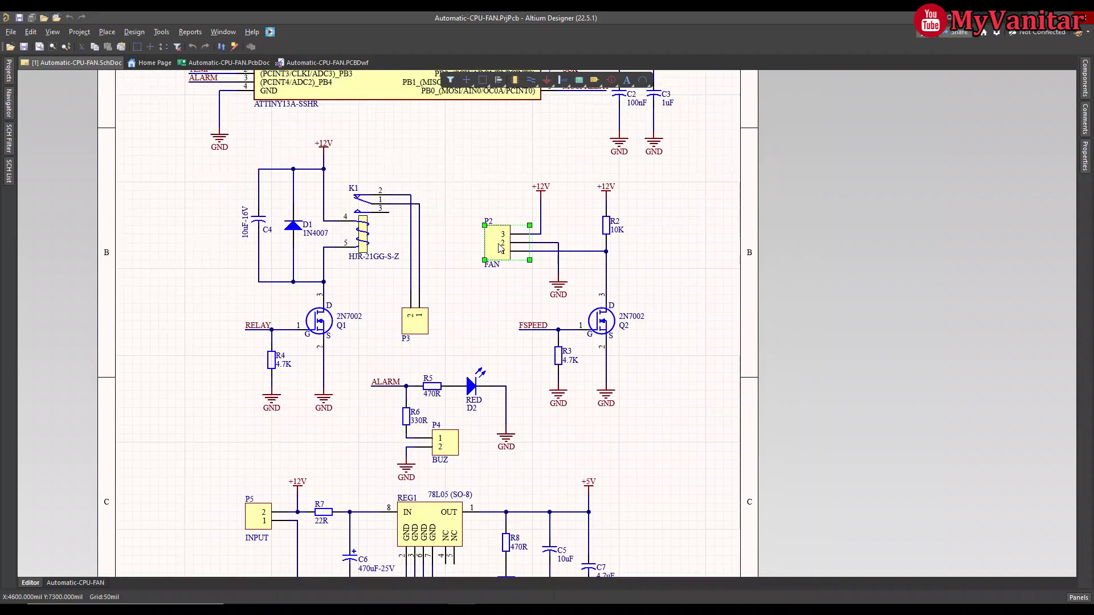
pyautogui.click(484, 343)
pyautogui.moveTo(486, 344); pyautogui.dragTo(504, 252, button='right')
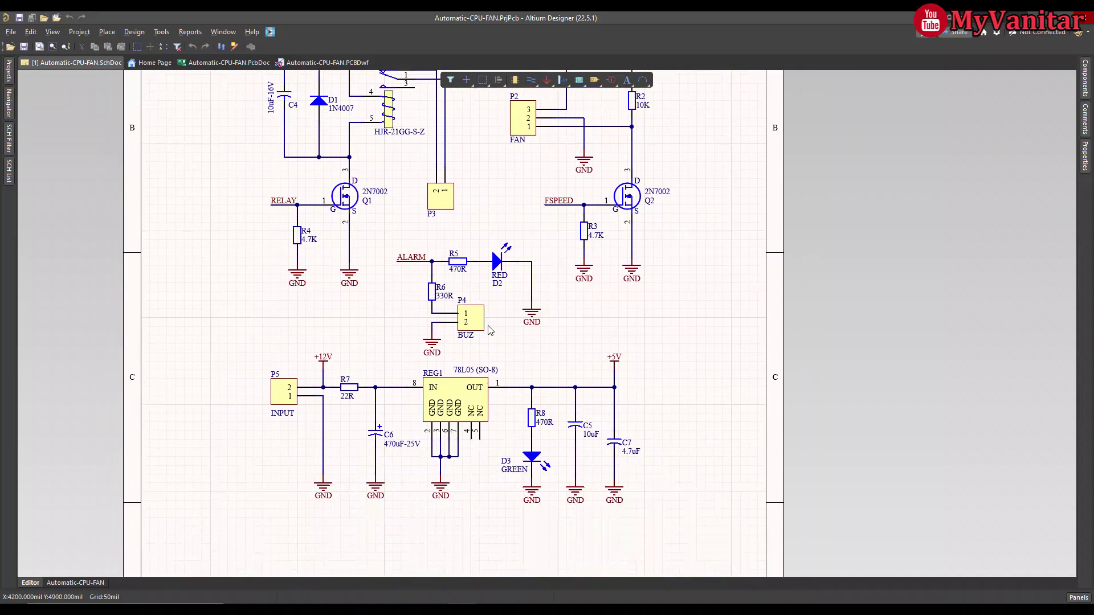
pyautogui.click(498, 263)
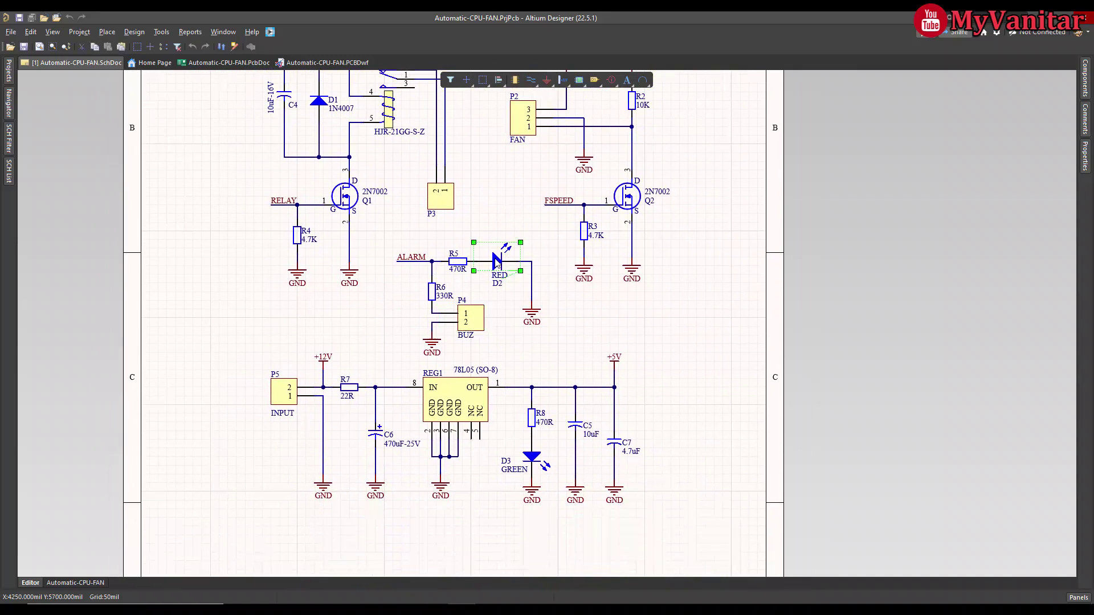
pyautogui.click(591, 340)
pyautogui.moveTo(561, 357); pyautogui.dragTo(574, 307, button='right')
pyautogui.scroll(6, 466, 303)
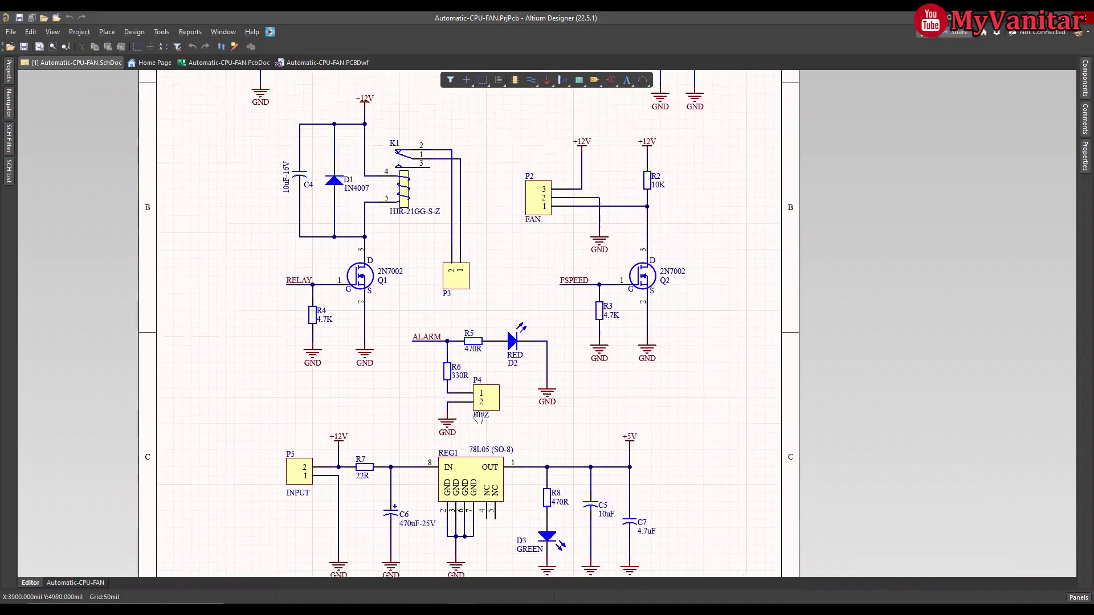
pyautogui.moveTo(537, 251)
pyautogui.mouseDown(button='right')
pyautogui.moveTo(510, 370)
pyautogui.moveTo(527, 235)
pyautogui.mouseUp(button='right')
pyautogui.moveTo(493, 364); pyautogui.dragTo(493, 265, button='right')
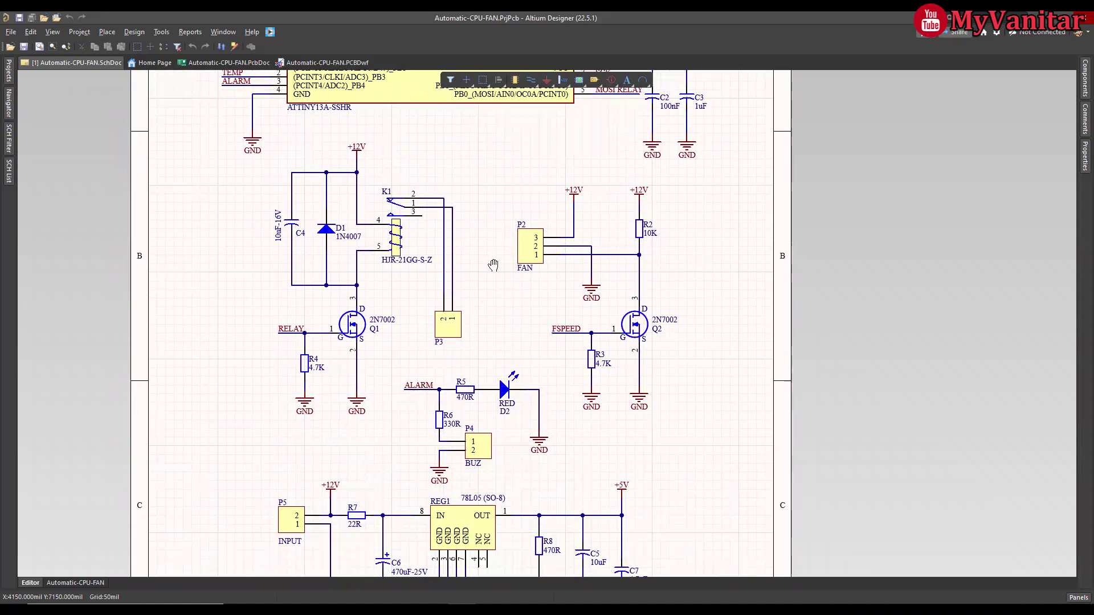
pyautogui.moveTo(502, 318); pyautogui.dragTo(506, 277, button='right')
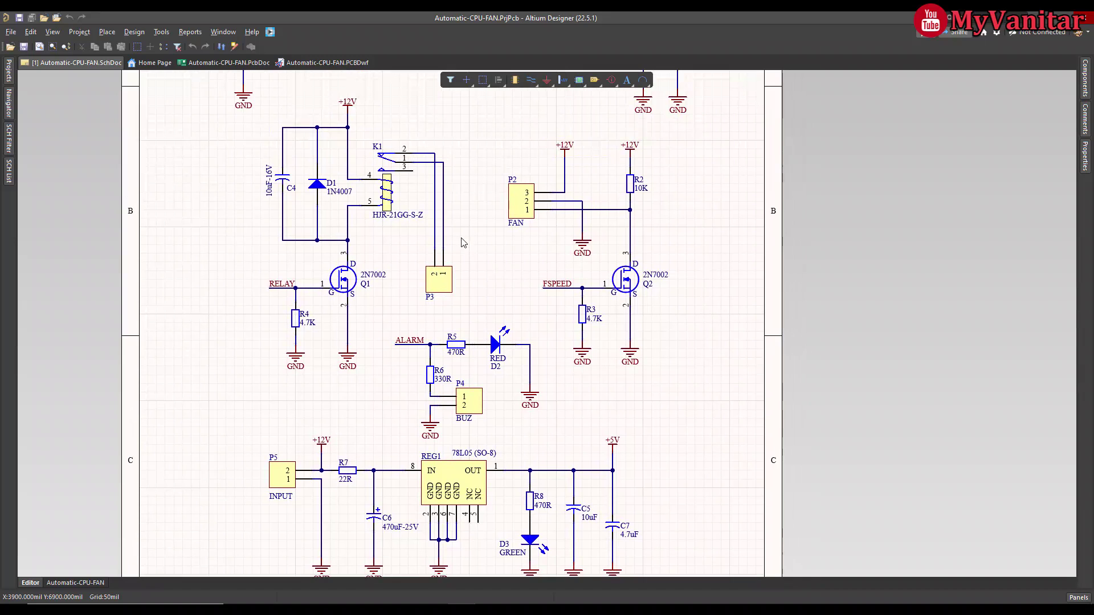
pyautogui.moveTo(480, 168); pyautogui.dragTo(487, 264, button='right')
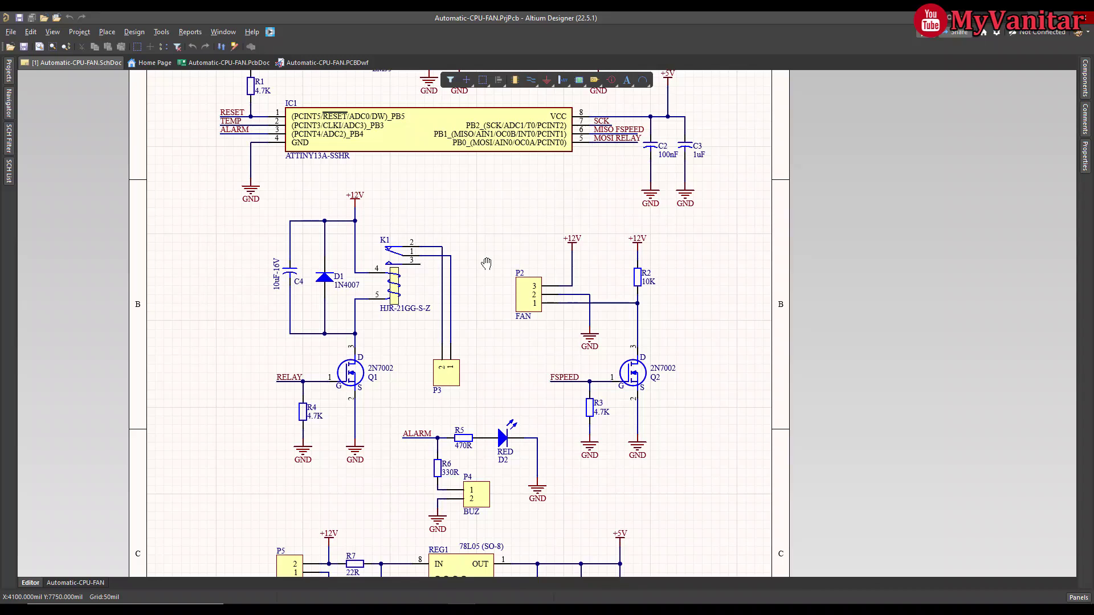
pyautogui.moveTo(486, 264); pyautogui.dragTo(484, 260, button='right')
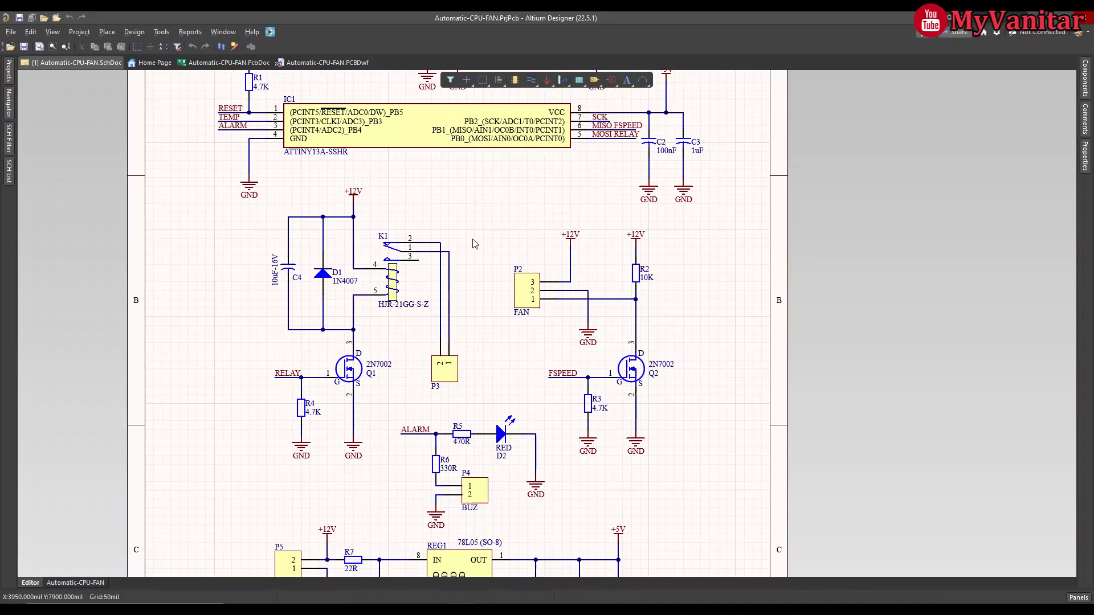
pyautogui.keyDown('ctrl'); pyautogui.scroll(2, 474, 243); pyautogui.keyUp('ctrl')
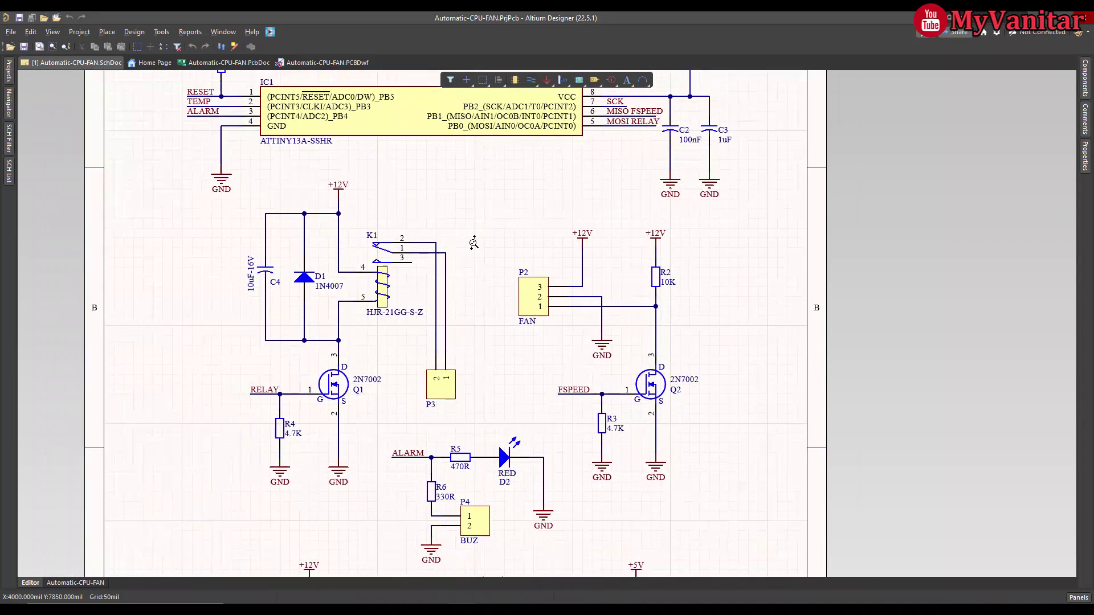
pyautogui.keyDown('ctrl'); pyautogui.scroll(-1, 474, 243); pyautogui.keyUp('ctrl')
pyautogui.moveTo(473, 245); pyautogui.dragTo(465, 270, button='right')
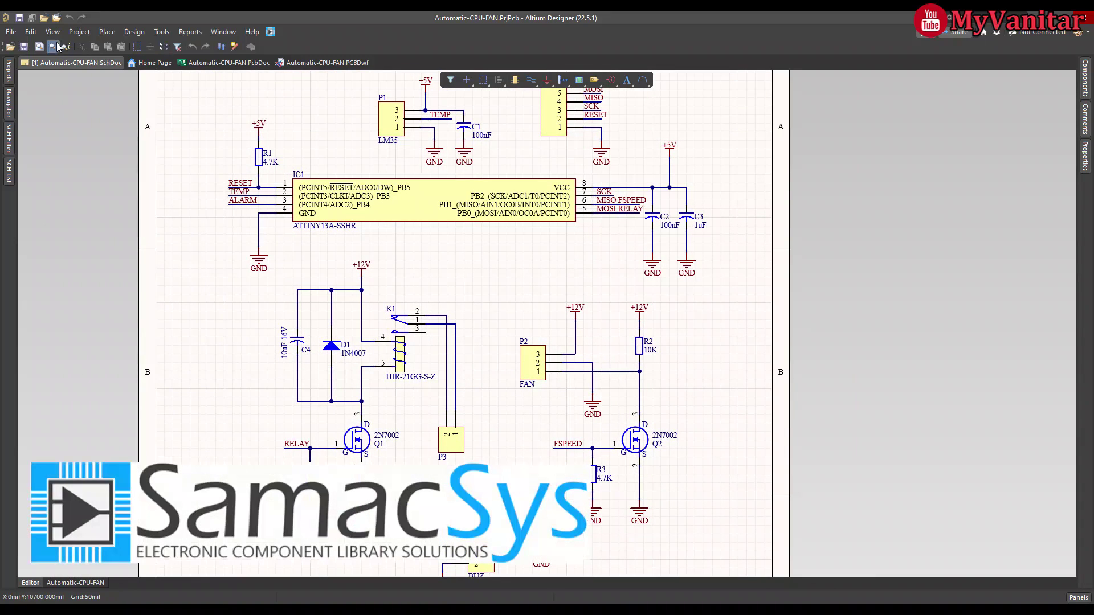
pyautogui.click(11, 32)
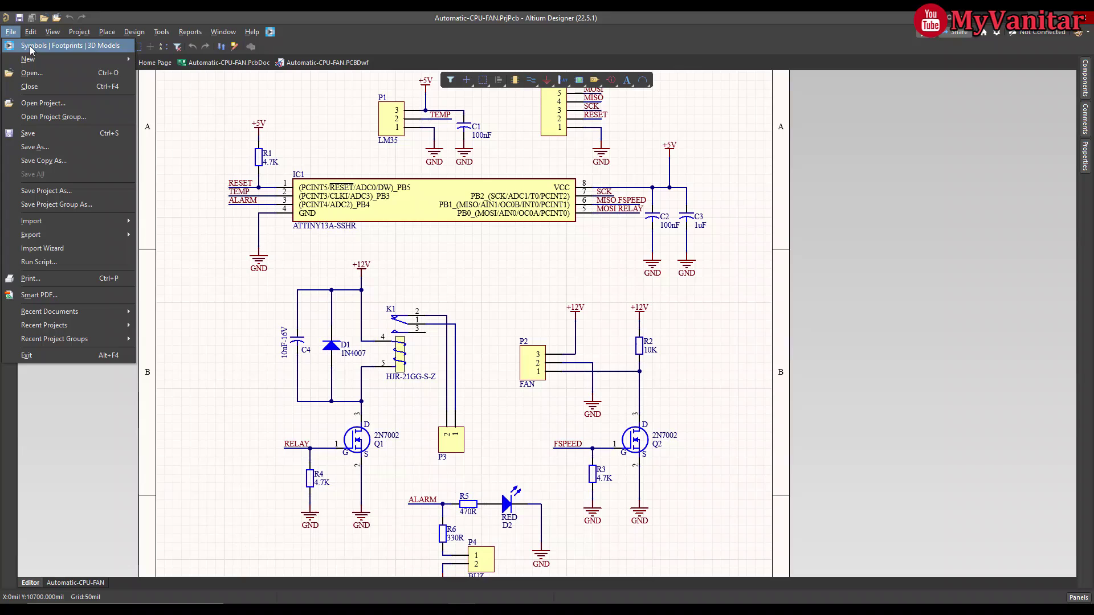
pyautogui.click(32, 50)
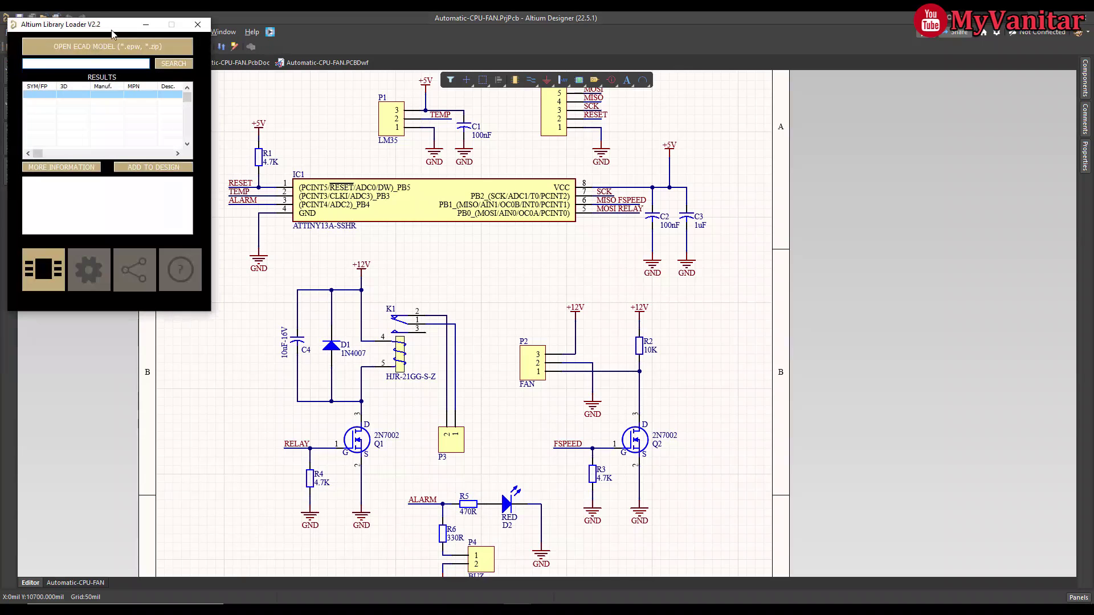
pyautogui.moveTo(96, 32); pyautogui.dragTo(494, 133)
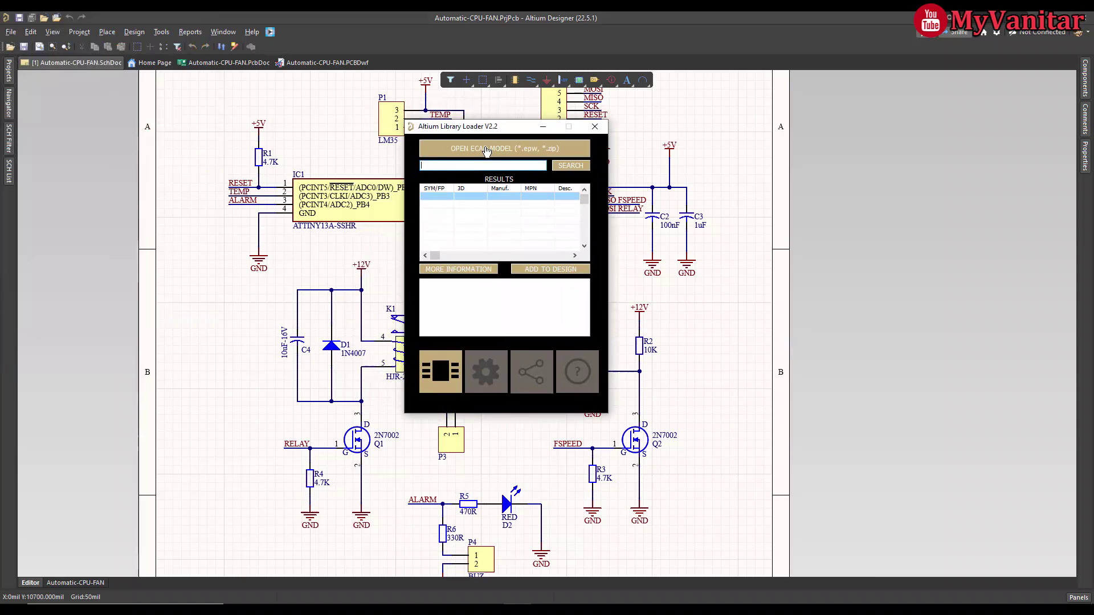
pyautogui.click(594, 126)
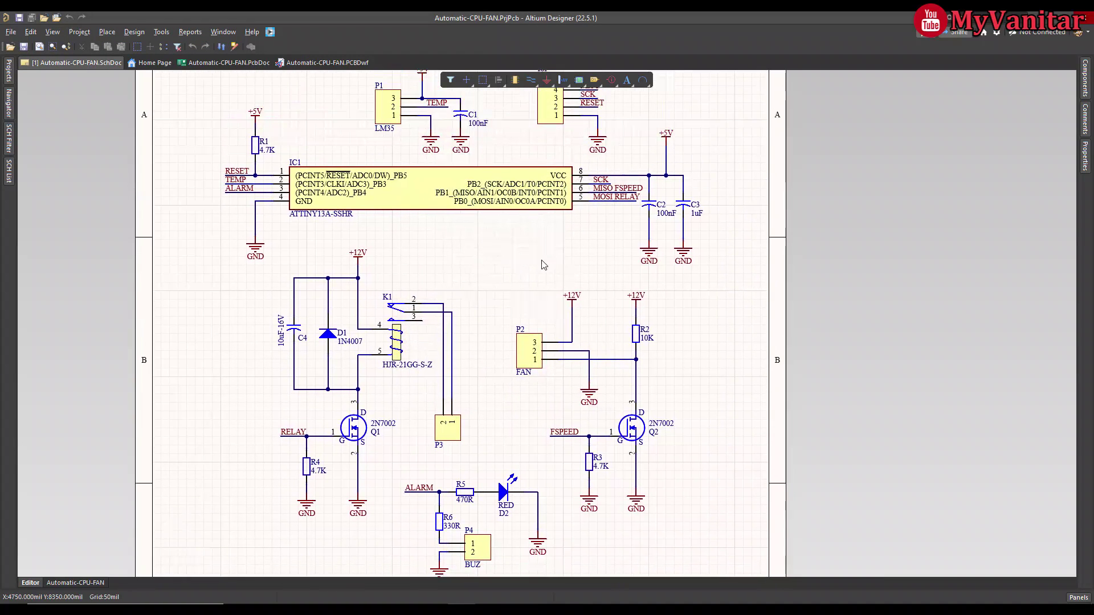
pyautogui.moveTo(542, 265); pyautogui.dragTo(545, 330, button='right')
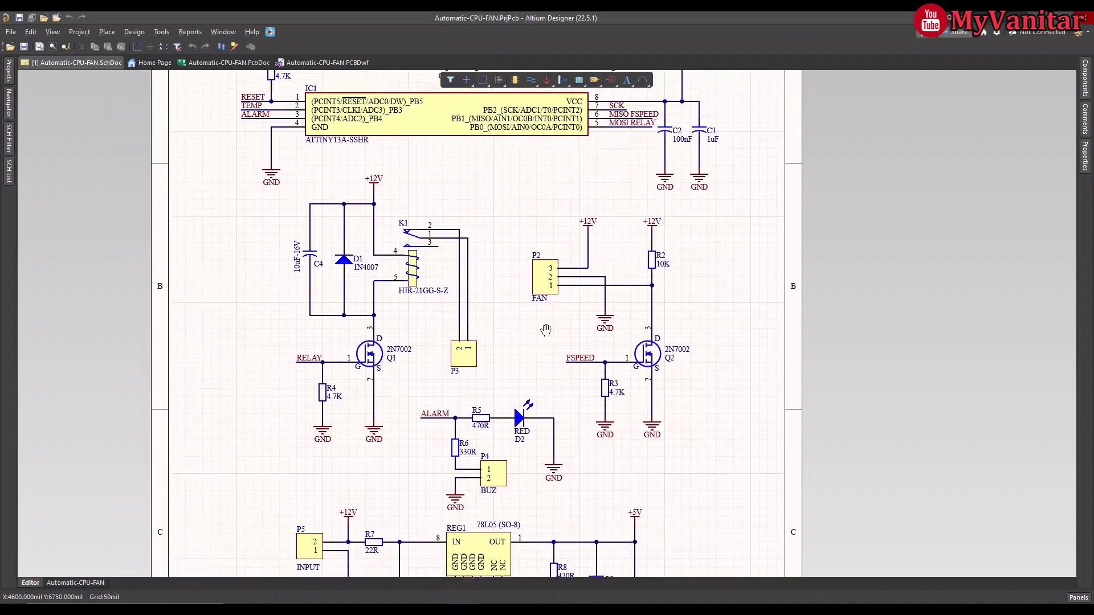
pyautogui.moveTo(505, 219); pyautogui.dragTo(506, 267, button='right')
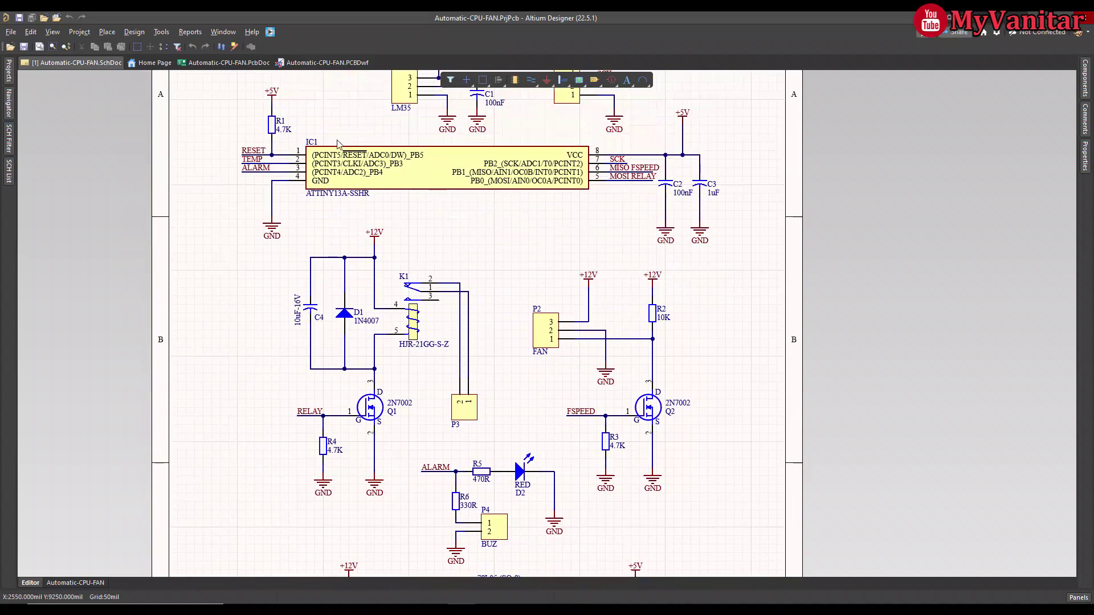
pyautogui.click(270, 32)
pyautogui.moveTo(98, 30); pyautogui.dragTo(472, 118)
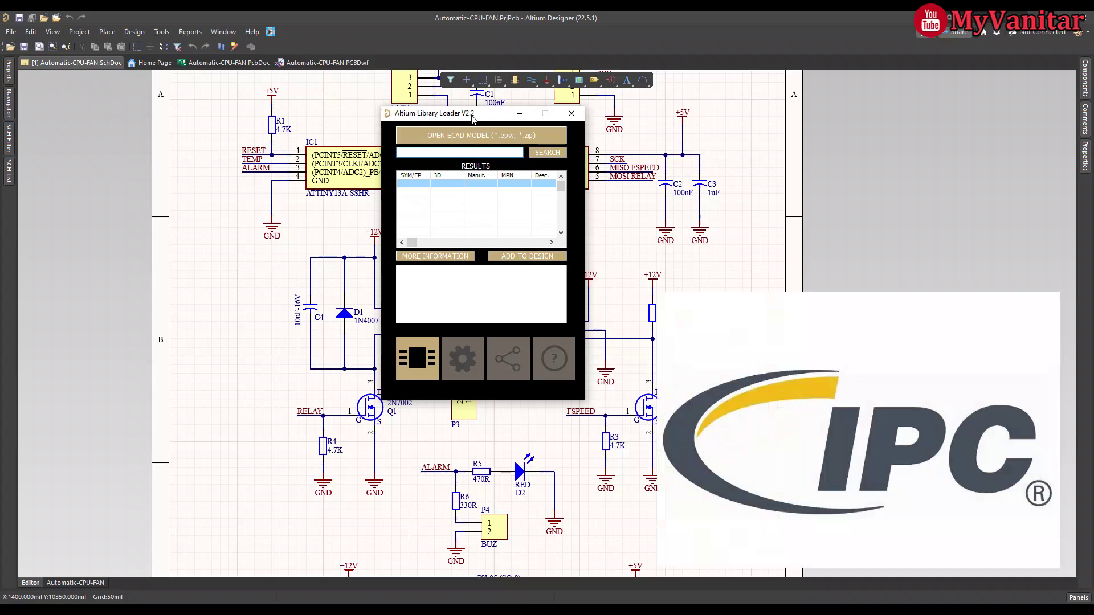
pyautogui.click(570, 114)
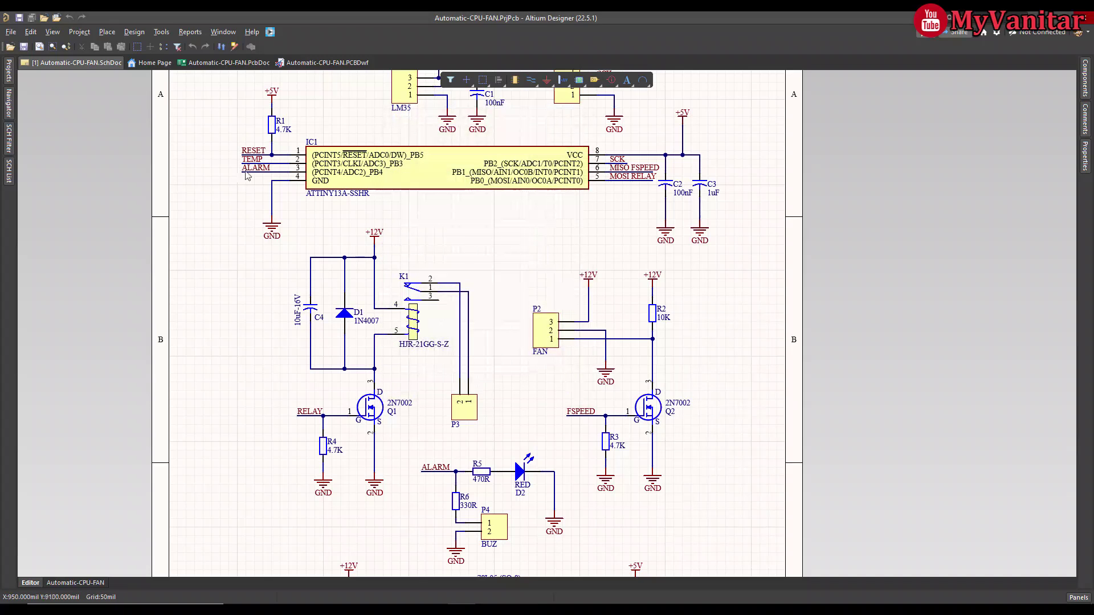
# Step: Switch to Automatic-CPU-FAN.PcbDoc and zoom around the routed two-layer board
pyautogui.click(199, 66)
pyautogui.moveTo(378, 309); pyautogui.dragTo(458, 272, button='right')
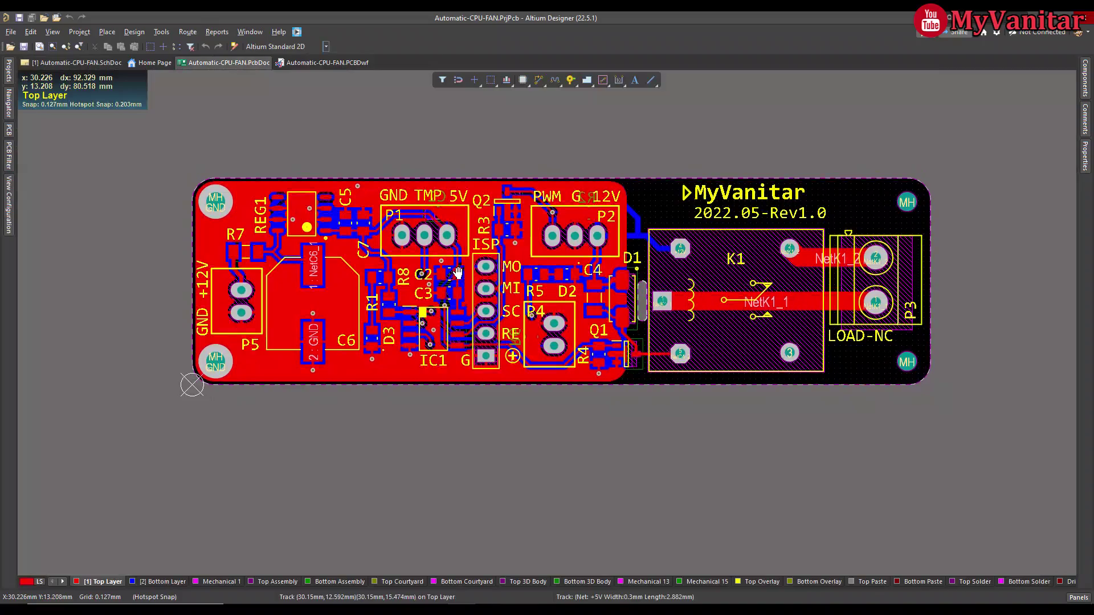
pyautogui.keyDown('ctrl'); pyautogui.scroll(2, 495, 296); pyautogui.keyUp('ctrl')
pyautogui.keyDown('ctrl'); pyautogui.scroll(-2, 533, 325); pyautogui.keyUp('ctrl')
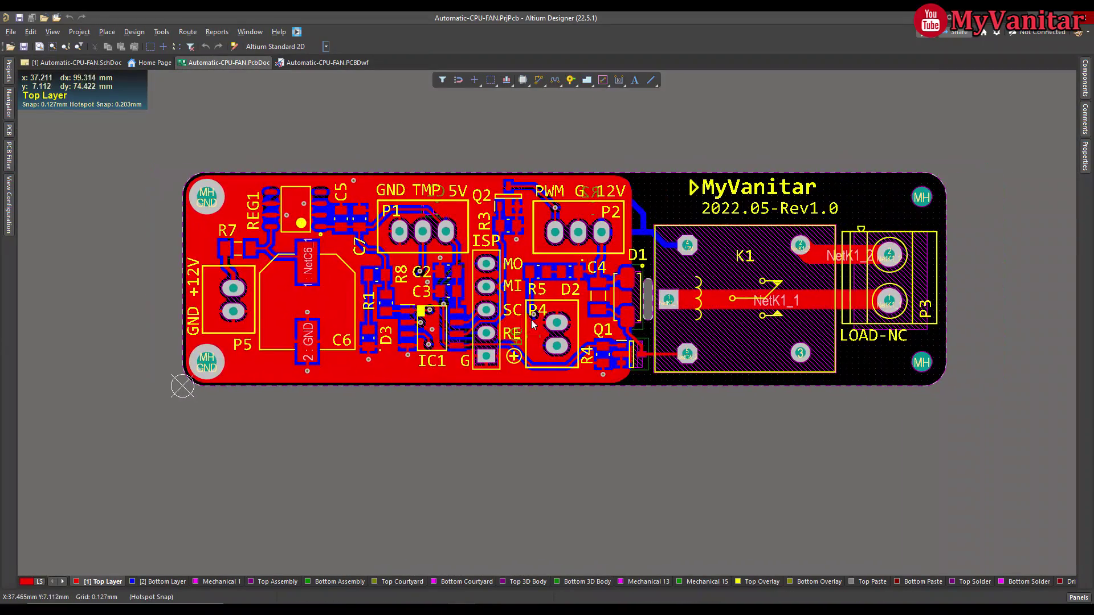
pyautogui.keyDown('ctrl'); pyautogui.scroll(1, 544, 314); pyautogui.keyUp('ctrl')
pyautogui.keyDown('ctrl'); pyautogui.scroll(-2, 546, 313); pyautogui.keyUp('ctrl')
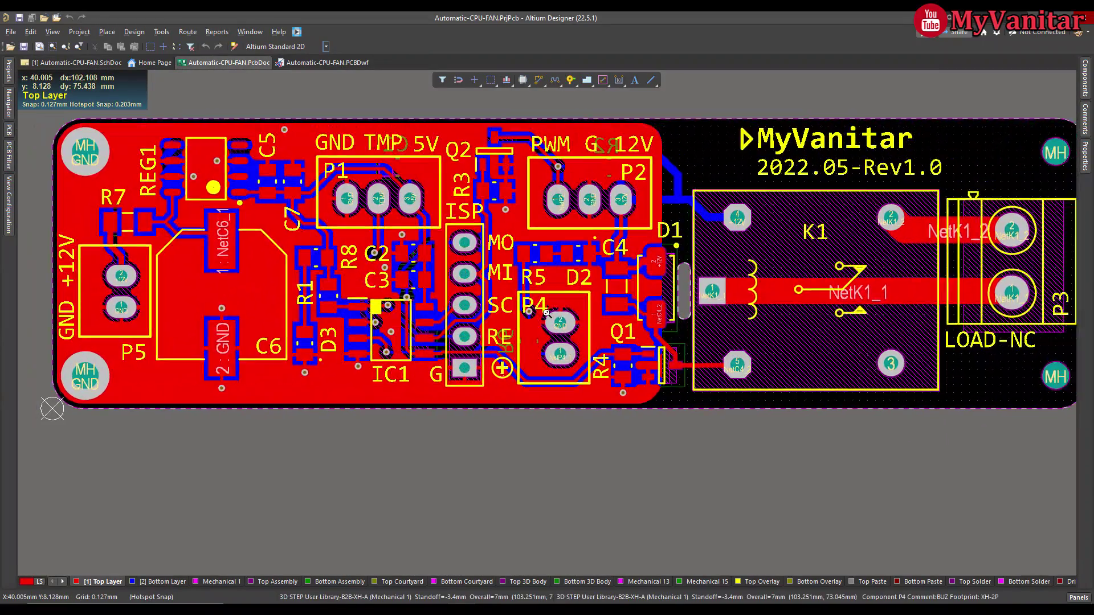
pyautogui.keyDown('ctrl'); pyautogui.scroll(2, 520, 323); pyautogui.keyUp('ctrl')
pyautogui.keyDown('ctrl'); pyautogui.scroll(1, 520, 324); pyautogui.keyUp('ctrl')
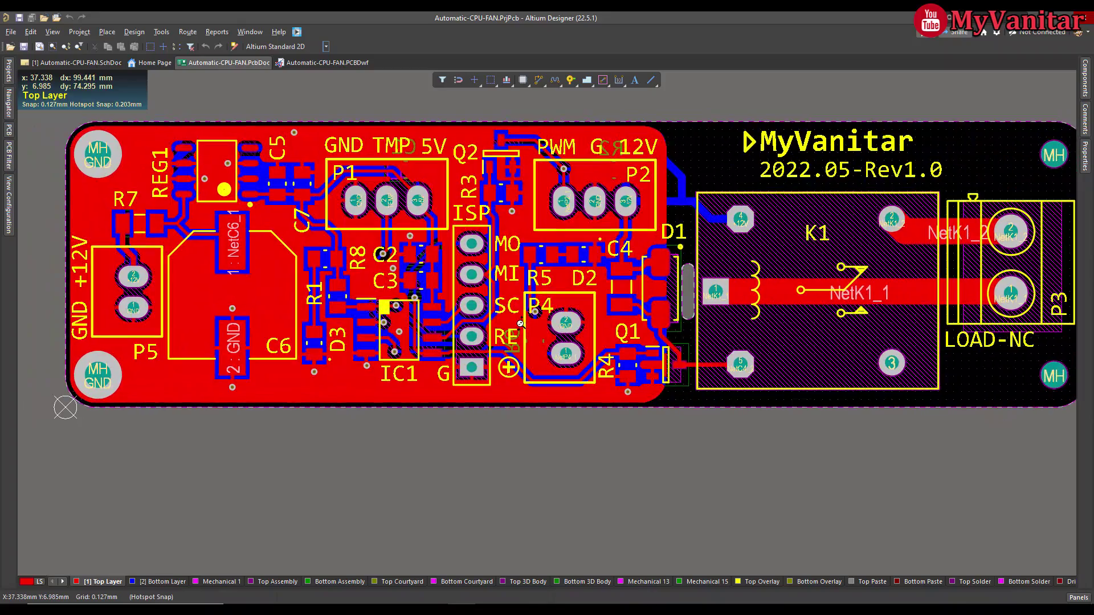
pyautogui.keyDown('ctrl'); pyautogui.scroll(-1, 520, 323); pyautogui.keyUp('ctrl')
pyautogui.keyDown('ctrl'); pyautogui.scroll(1, 520, 324); pyautogui.keyUp('ctrl')
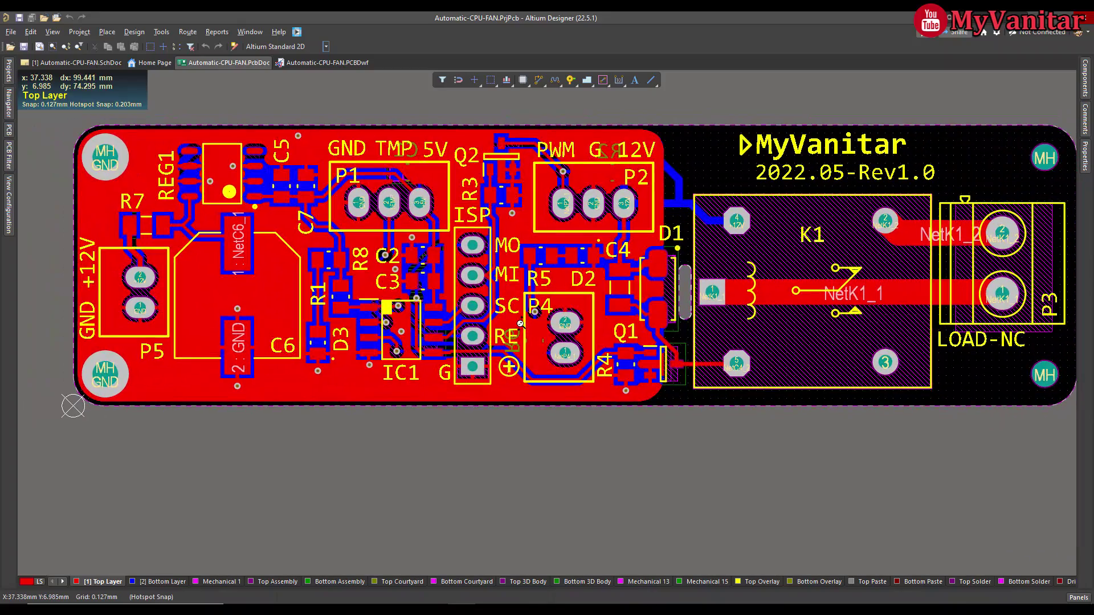
pyautogui.keyDown('ctrl'); pyautogui.scroll(-1, 520, 323); pyautogui.keyUp('ctrl')
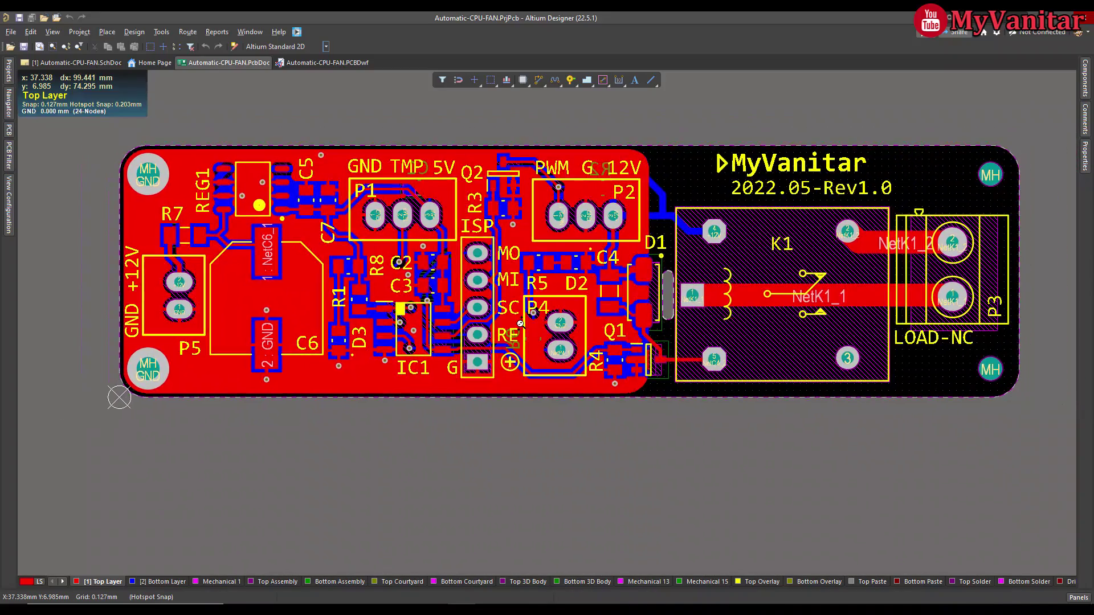
pyautogui.keyDown('ctrl'); pyautogui.scroll(2, 520, 323); pyautogui.keyUp('ctrl')
pyautogui.keyDown('ctrl'); pyautogui.scroll(-1, 520, 323); pyautogui.keyUp('ctrl')
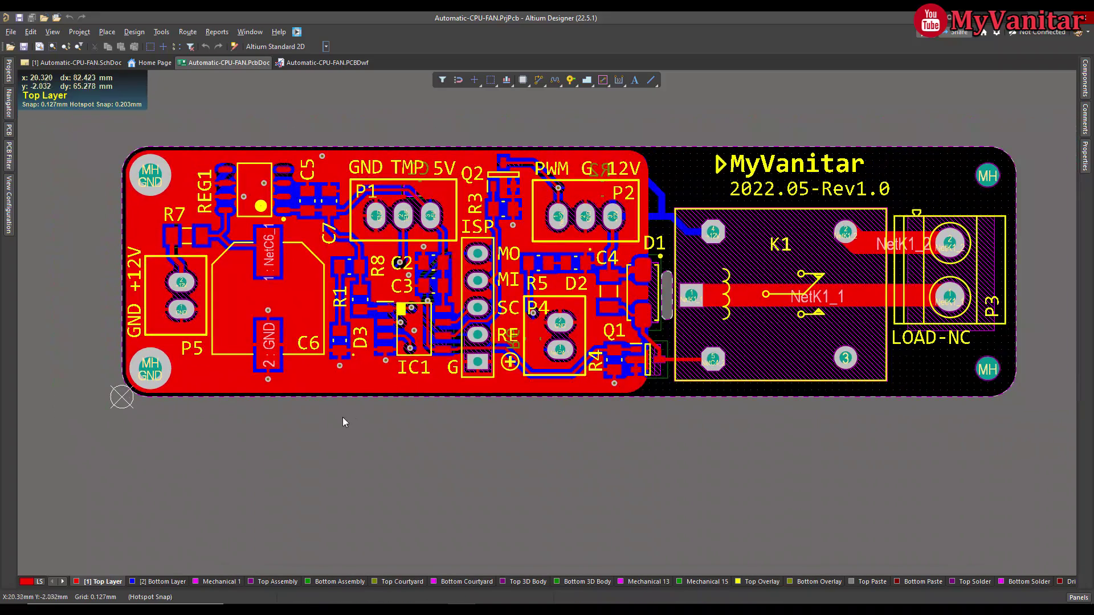
pyautogui.keyDown('ctrl'); pyautogui.scroll(2, 491, 357); pyautogui.keyUp('ctrl')
pyautogui.keyDown('ctrl'); pyautogui.scroll(-2, 491, 357); pyautogui.keyUp('ctrl')
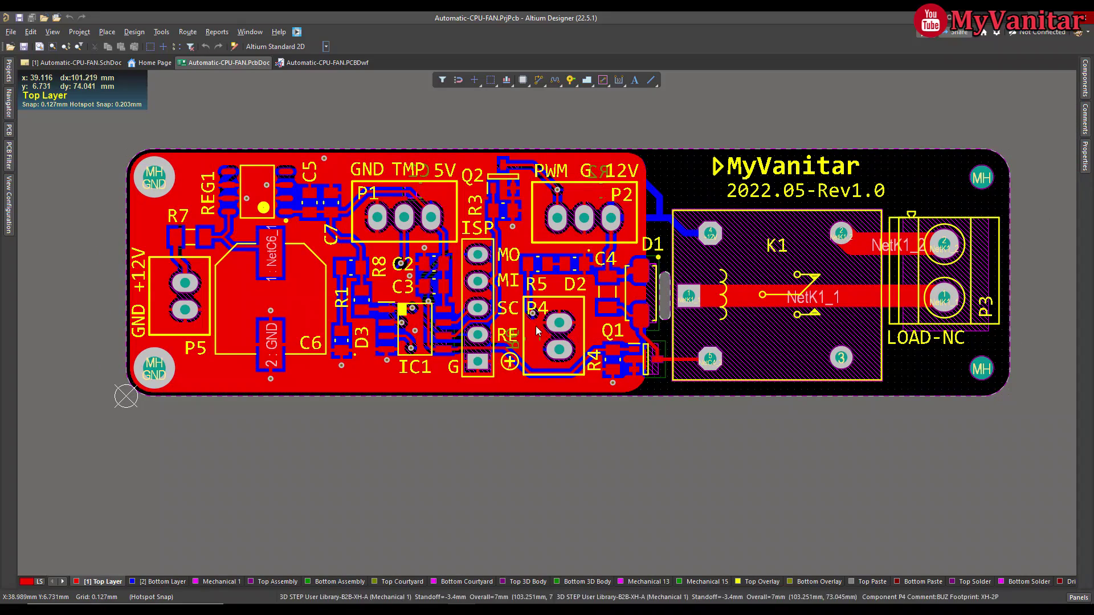
pyautogui.keyDown('ctrl'); pyautogui.scroll(2, 362, 346); pyautogui.keyUp('ctrl')
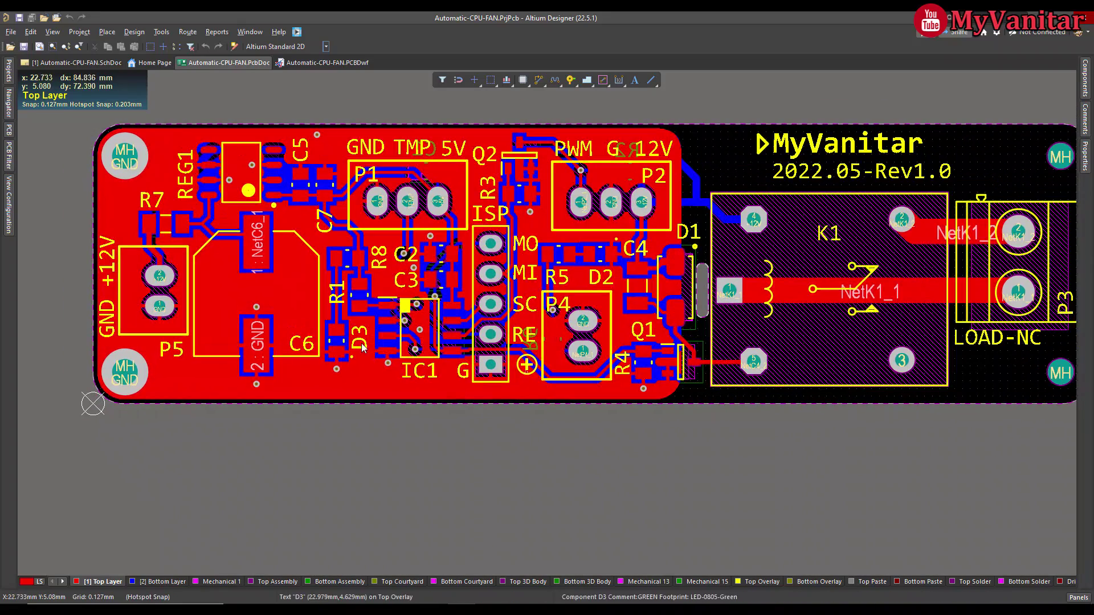
# Step: Render the board in 3D dark green and tilt and pan to inspect it
pyautogui.click(326, 46)
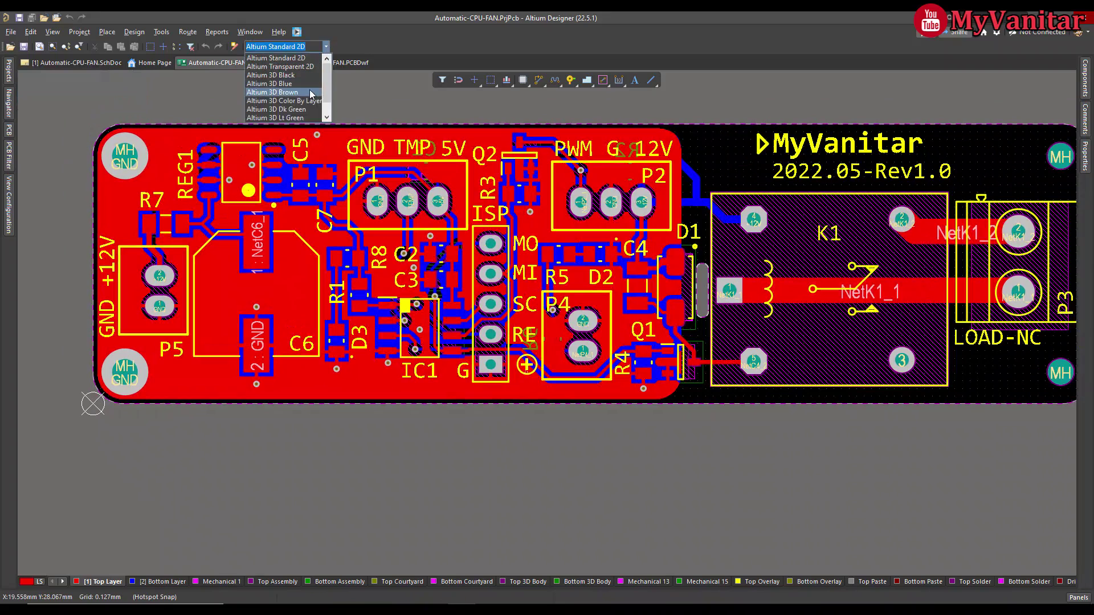
pyautogui.click(311, 109)
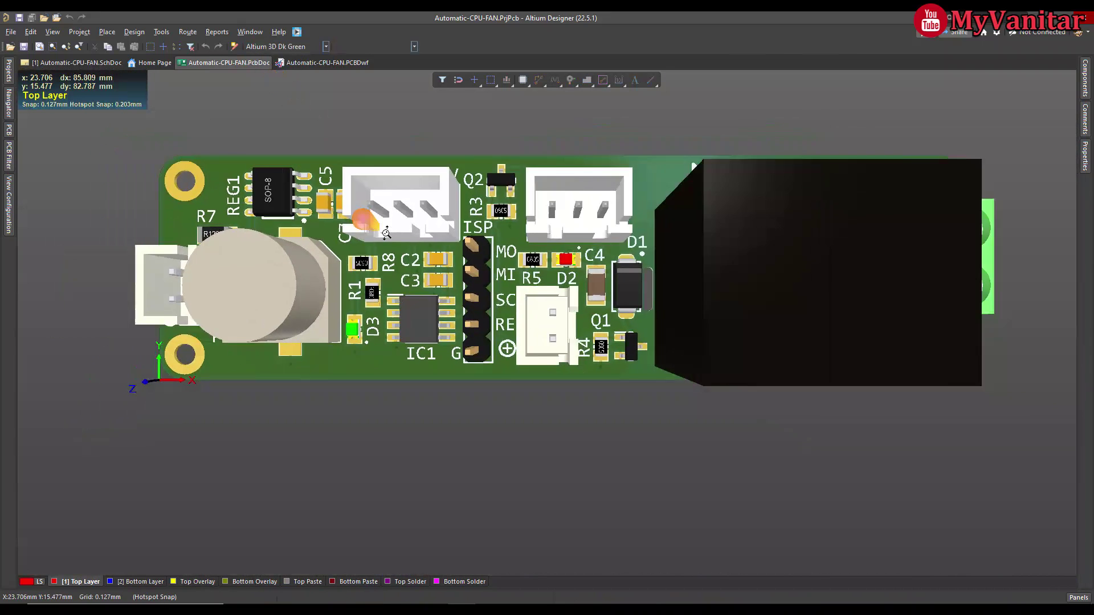
pyautogui.keyDown('ctrl'); pyautogui.scroll(-3, 386, 232); pyautogui.keyUp('ctrl')
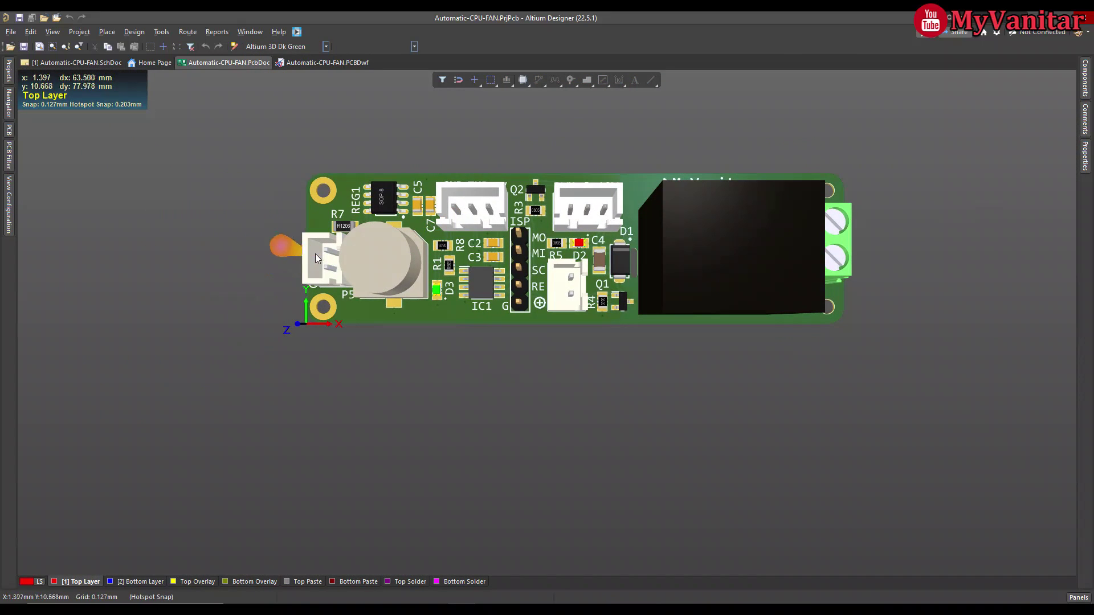
pyautogui.keyDown('shift'); pyautogui.moveTo(420, 186); pyautogui.dragTo(439, 295, button='right'); pyautogui.keyUp('shift')
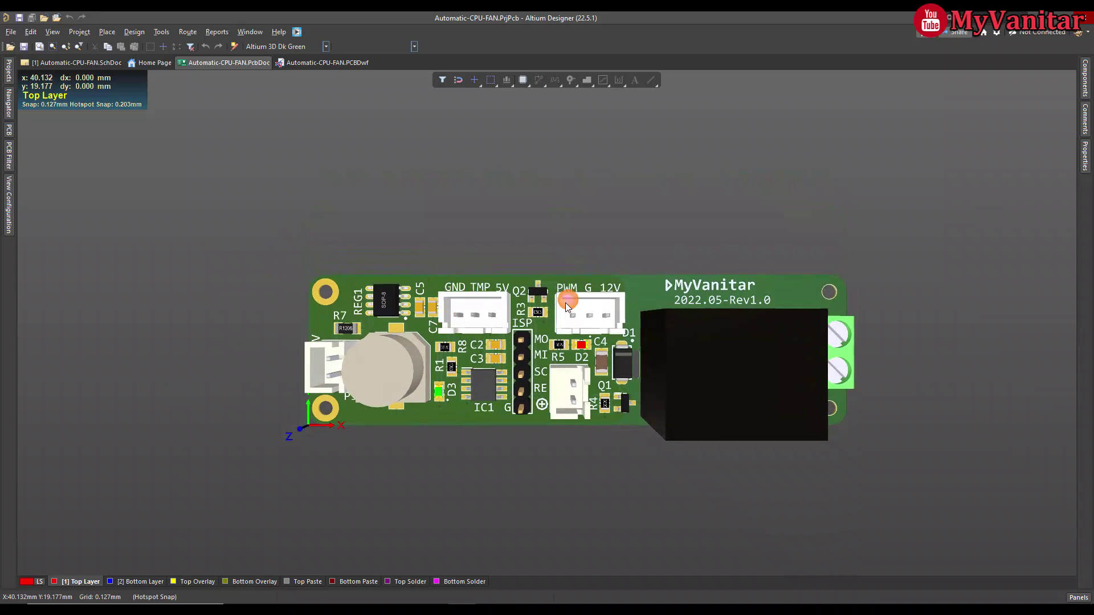
pyautogui.moveTo(567, 306); pyautogui.dragTo(502, 273, button='right')
pyautogui.click(496, 326)
pyautogui.moveTo(483, 366); pyautogui.dragTo(585, 316, button='right')
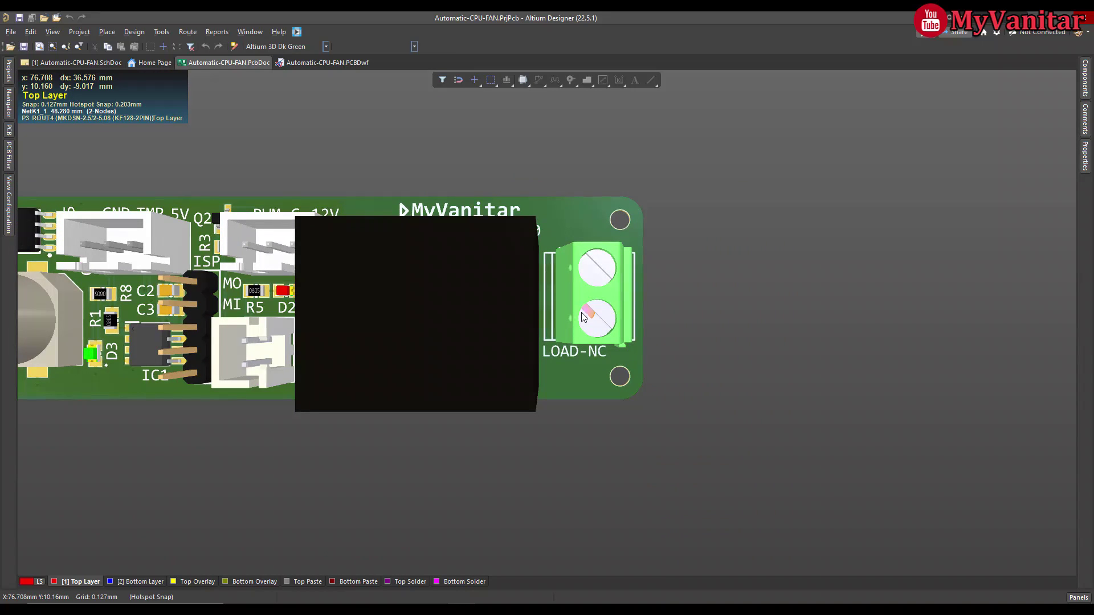
pyautogui.moveTo(442, 325); pyautogui.dragTo(596, 317, button='right')
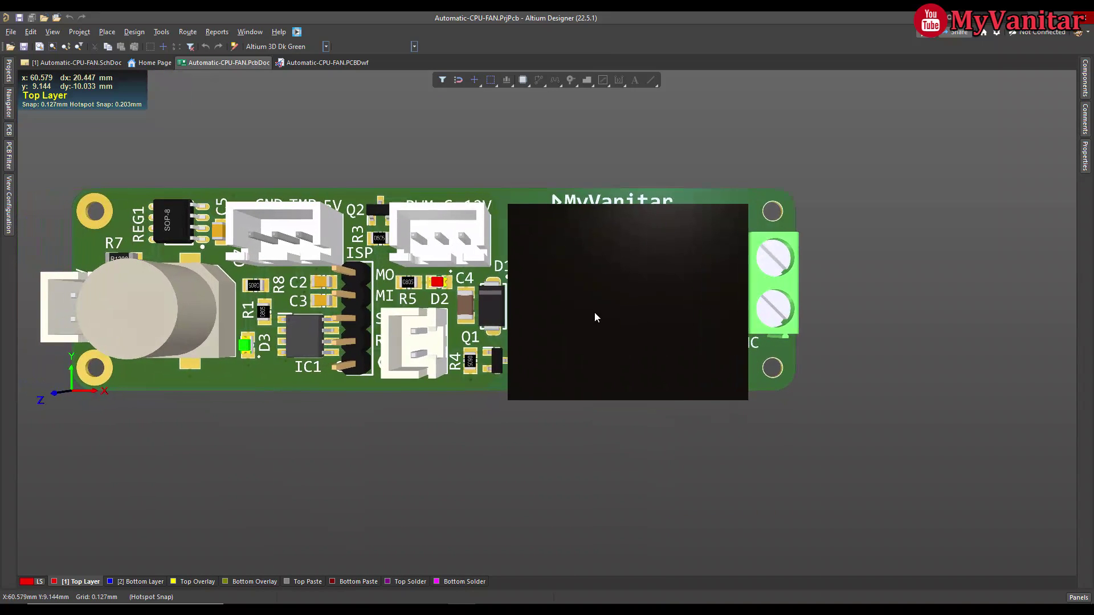
# Step: Return the board to the Altium Standard 2D view configuration
pyautogui.click(416, 51)
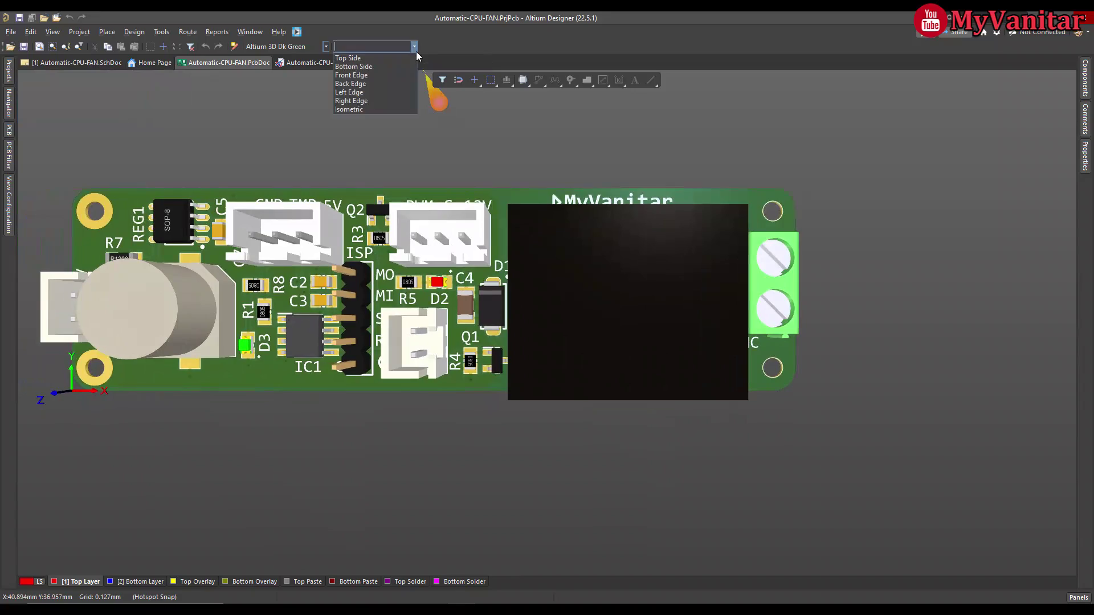
pyautogui.click(406, 12)
pyautogui.click(325, 46)
pyautogui.click(322, 77)
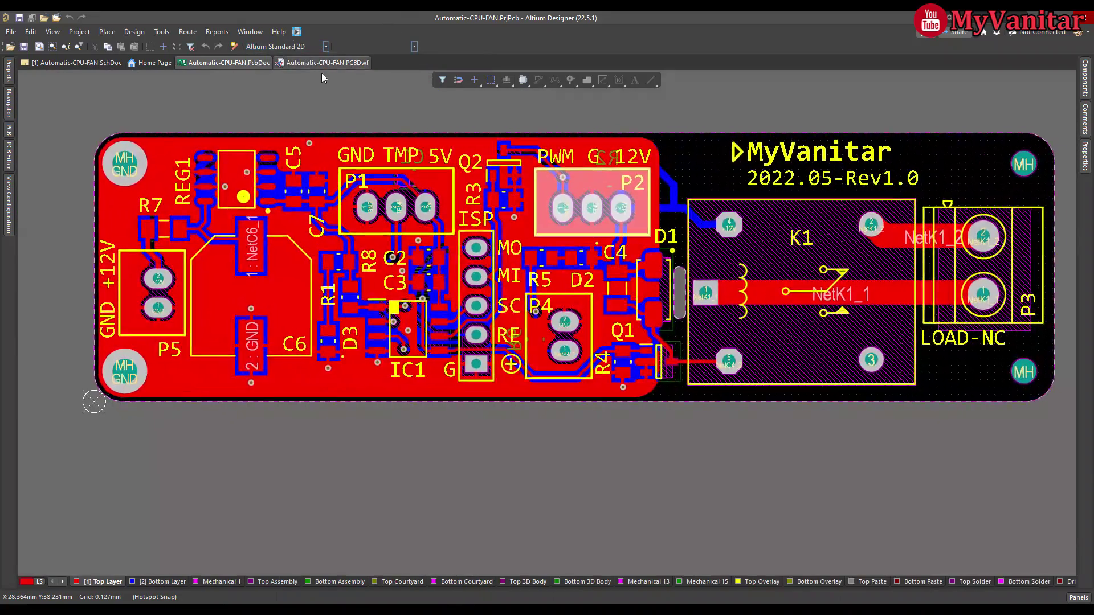
pyautogui.keyDown('ctrl'); pyautogui.scroll(2, 611, 297); pyautogui.keyUp('ctrl')
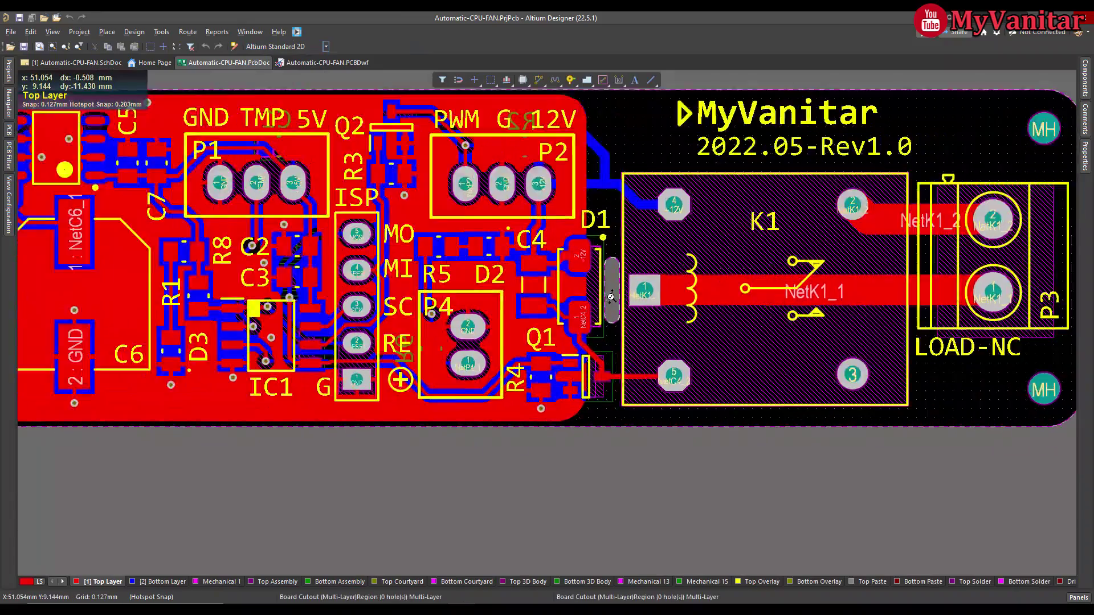
pyautogui.keyDown('ctrl'); pyautogui.scroll(4, 611, 297); pyautogui.keyUp('ctrl')
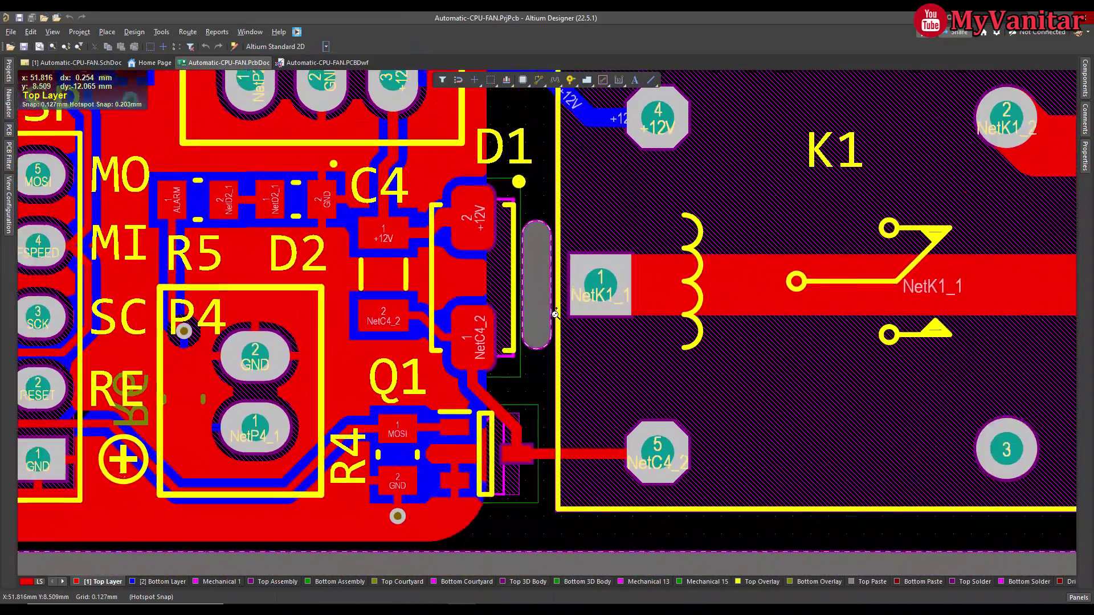
pyautogui.keyDown('ctrl'); pyautogui.scroll(-4, 555, 314); pyautogui.keyUp('ctrl')
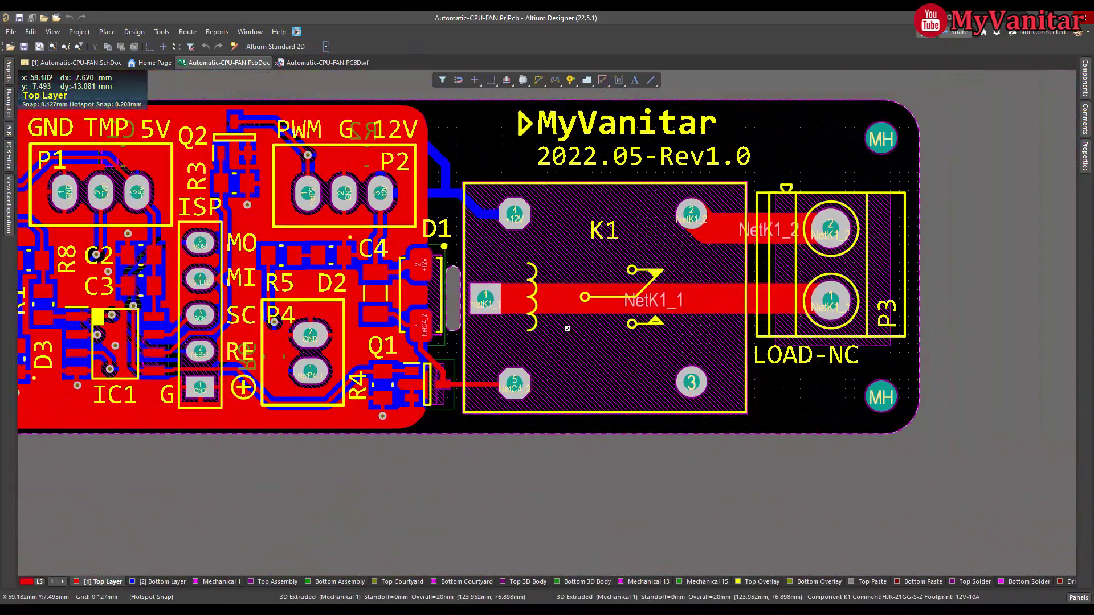
pyautogui.keyDown('shift'); pyautogui.hscroll(2, 589, 343); pyautogui.keyUp('shift')
pyautogui.scroll(-1, 746, 302)
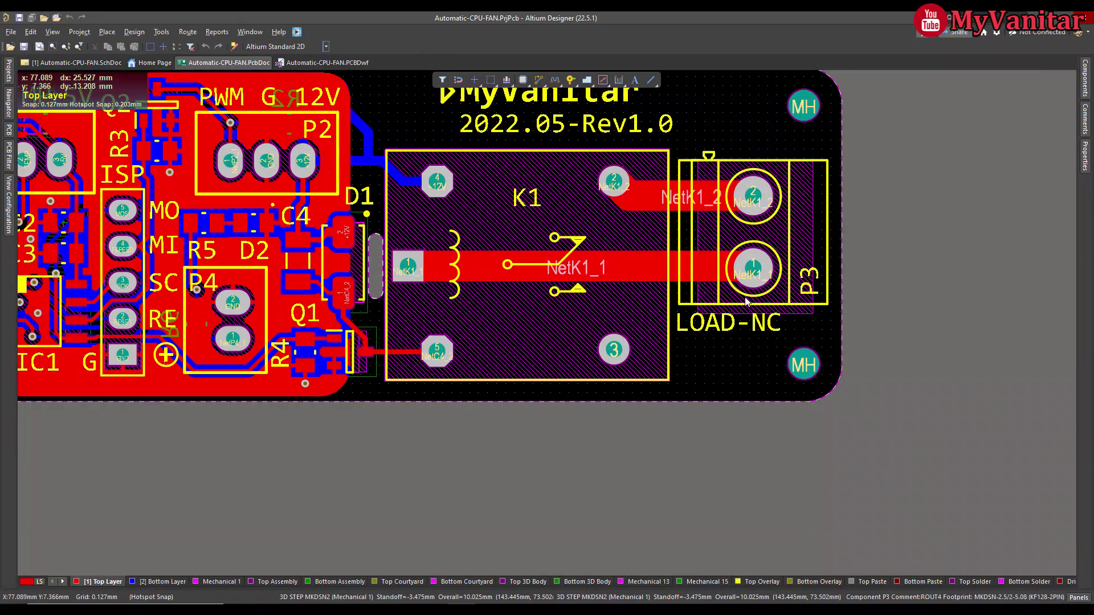
pyautogui.keyDown('ctrl'); pyautogui.scroll(1, 746, 302); pyautogui.keyUp('ctrl')
pyautogui.scroll(1, 747, 302)
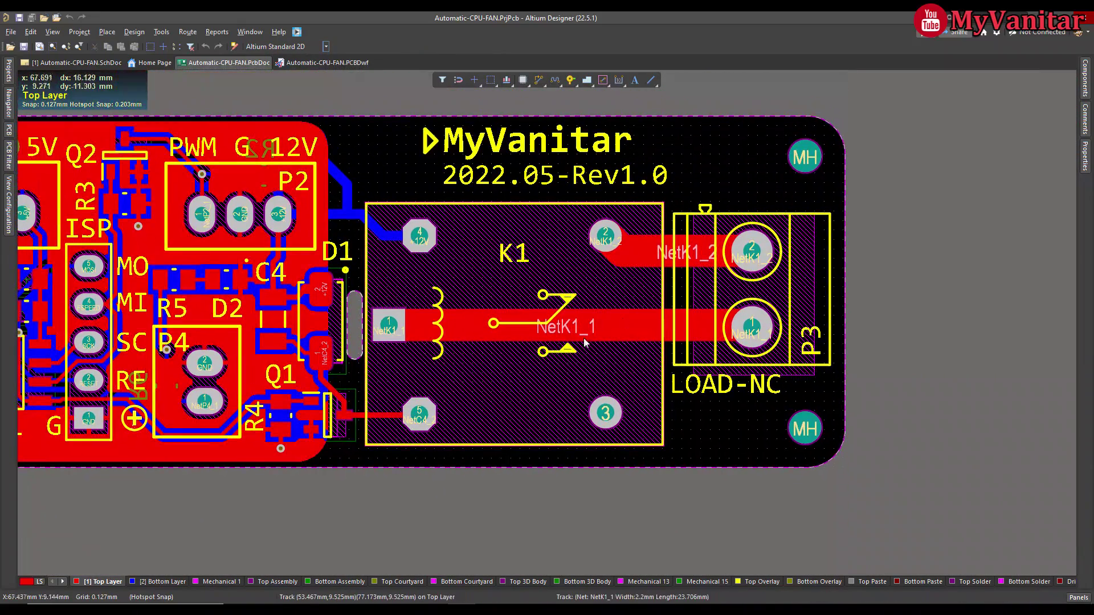
pyautogui.moveTo(489, 334); pyautogui.dragTo(639, 337, button='right')
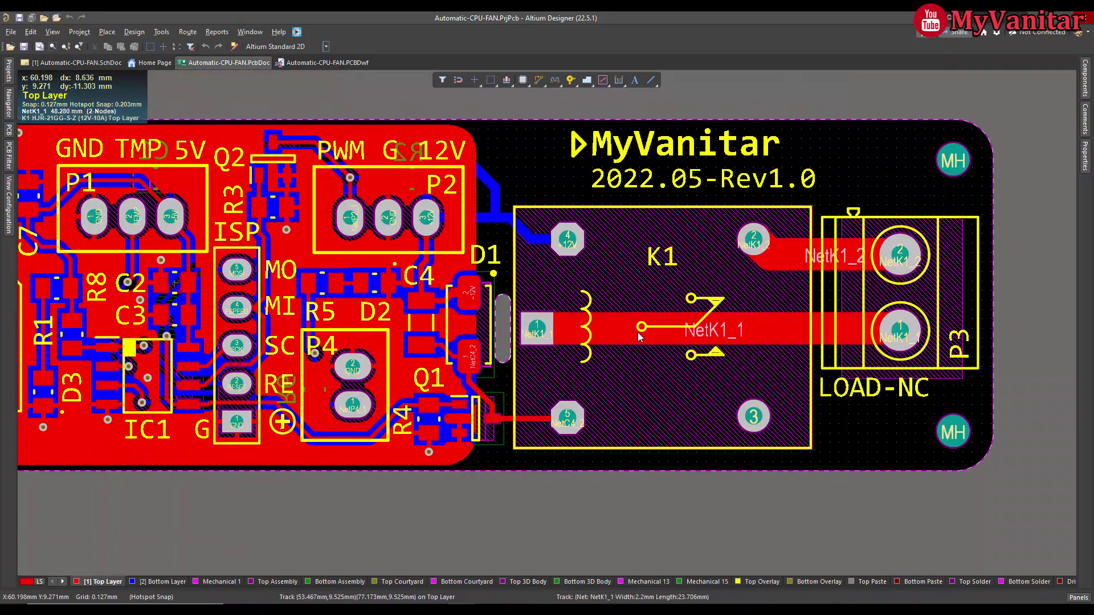
pyautogui.keyDown('ctrl'); pyautogui.scroll(1, 639, 337); pyautogui.keyUp('ctrl')
pyautogui.keyDown('ctrl'); pyautogui.scroll(-1, 541, 337); pyautogui.keyUp('ctrl')
pyautogui.moveTo(505, 344); pyautogui.dragTo(575, 335, button='right')
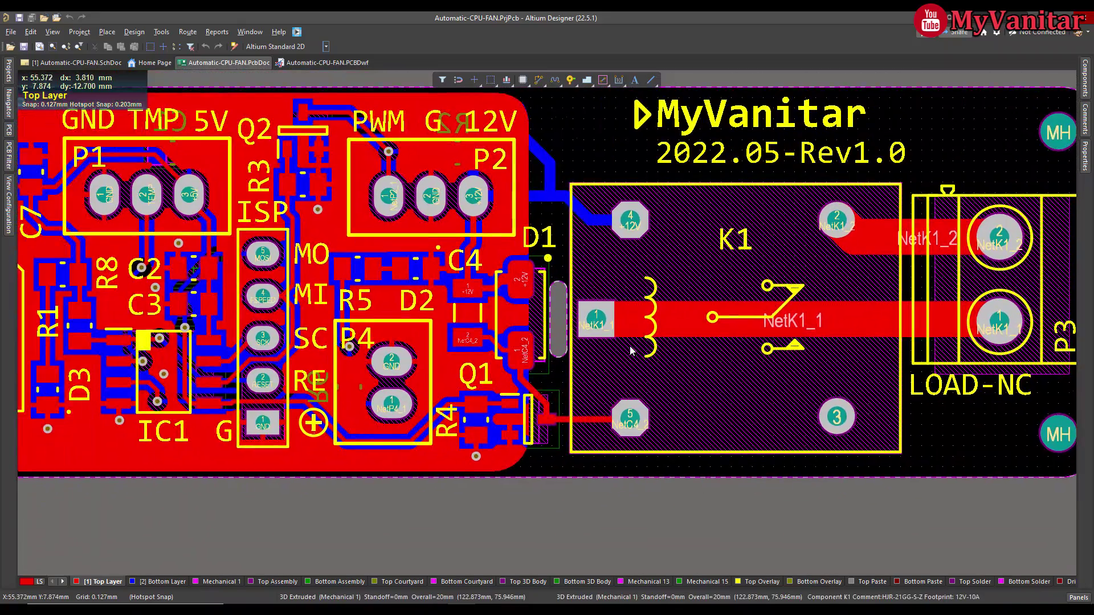
pyautogui.keyDown('ctrl'); pyautogui.scroll(1, 575, 335); pyautogui.keyUp('ctrl')
pyautogui.keyDown('ctrl'); pyautogui.scroll(4, 575, 335); pyautogui.keyUp('ctrl')
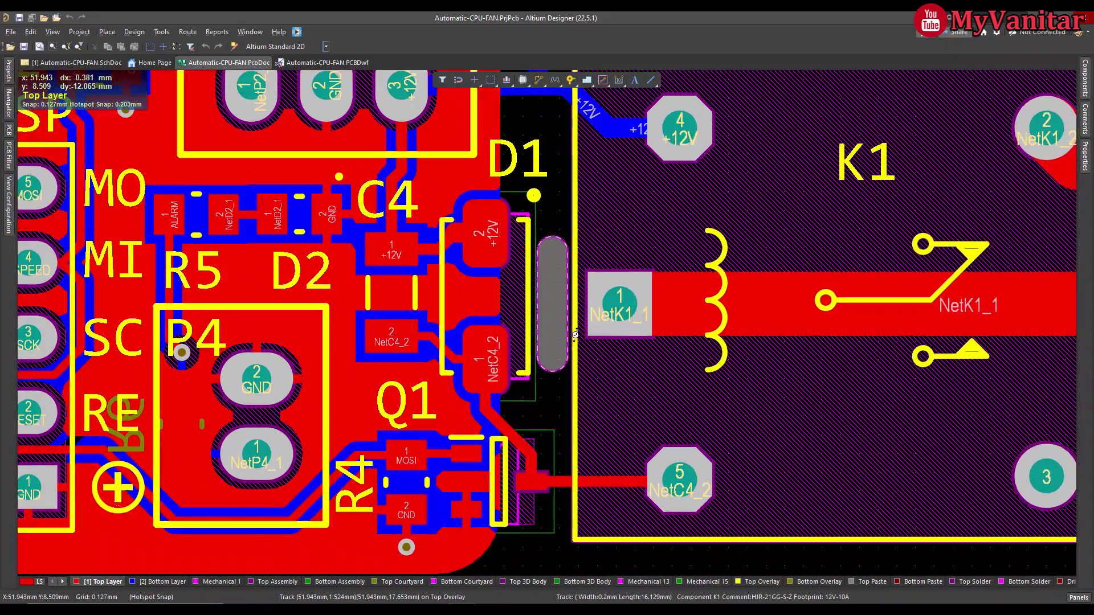
pyautogui.keyDown('ctrl'); pyautogui.scroll(-4, 575, 335); pyautogui.keyUp('ctrl')
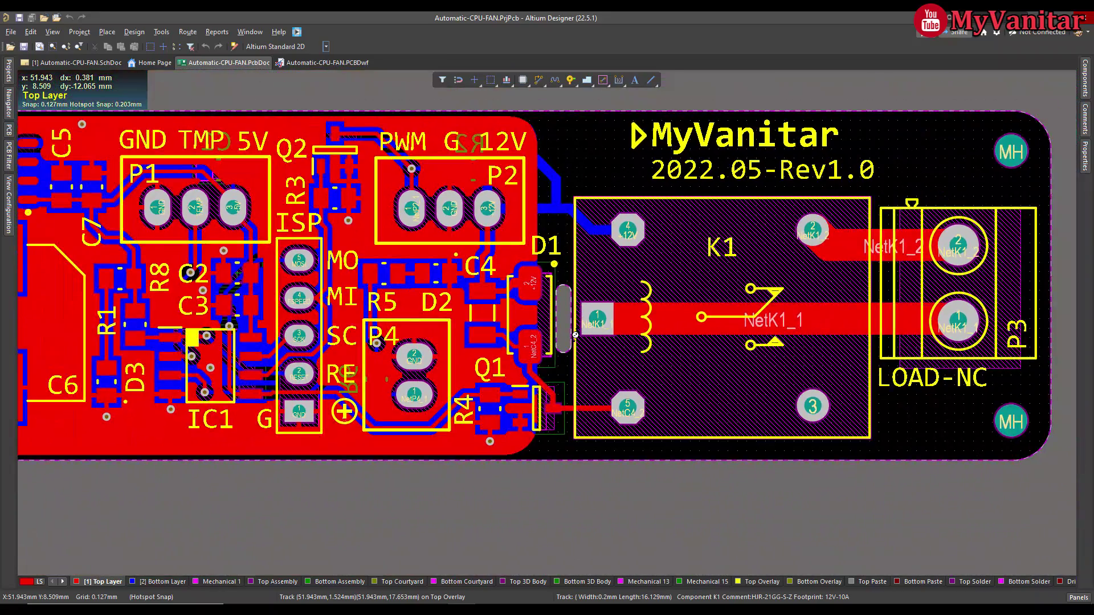
pyautogui.keyDown('ctrl'); pyautogui.scroll(2, 575, 335); pyautogui.keyUp('ctrl')
pyautogui.keyDown('ctrl'); pyautogui.scroll(1, 574, 335); pyautogui.keyUp('ctrl')
pyautogui.keyDown('ctrl'); pyautogui.scroll(-2, 575, 336); pyautogui.keyUp('ctrl')
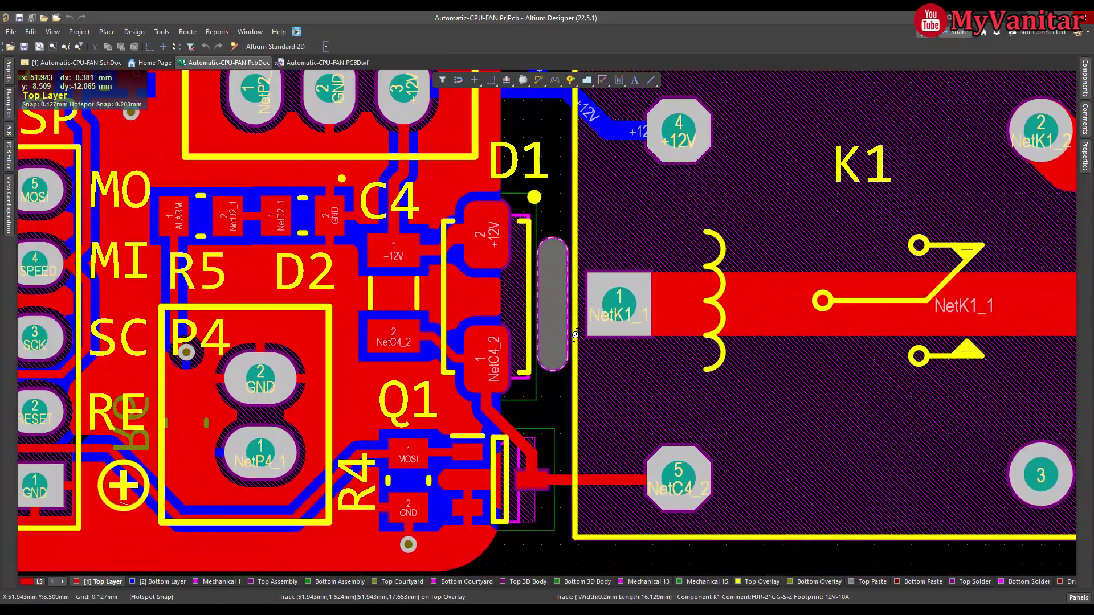
pyautogui.keyDown('ctrl'); pyautogui.scroll(3, 556, 316); pyautogui.keyUp('ctrl')
pyautogui.keyDown('ctrl'); pyautogui.scroll(3, 556, 317); pyautogui.keyUp('ctrl')
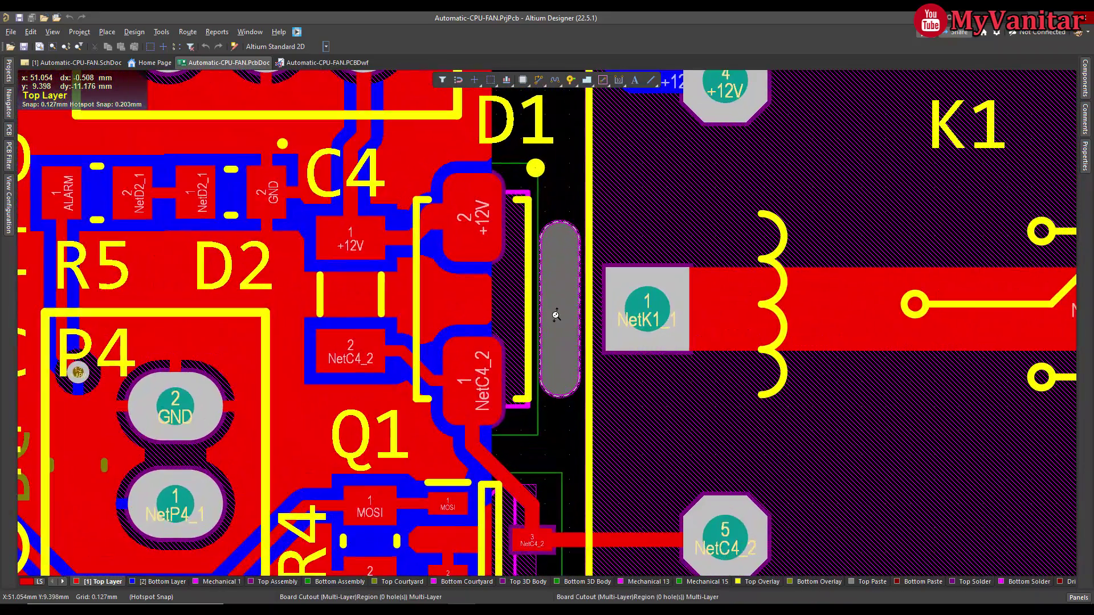
pyautogui.keyDown('ctrl'); pyautogui.scroll(-2, 556, 317); pyautogui.keyUp('ctrl')
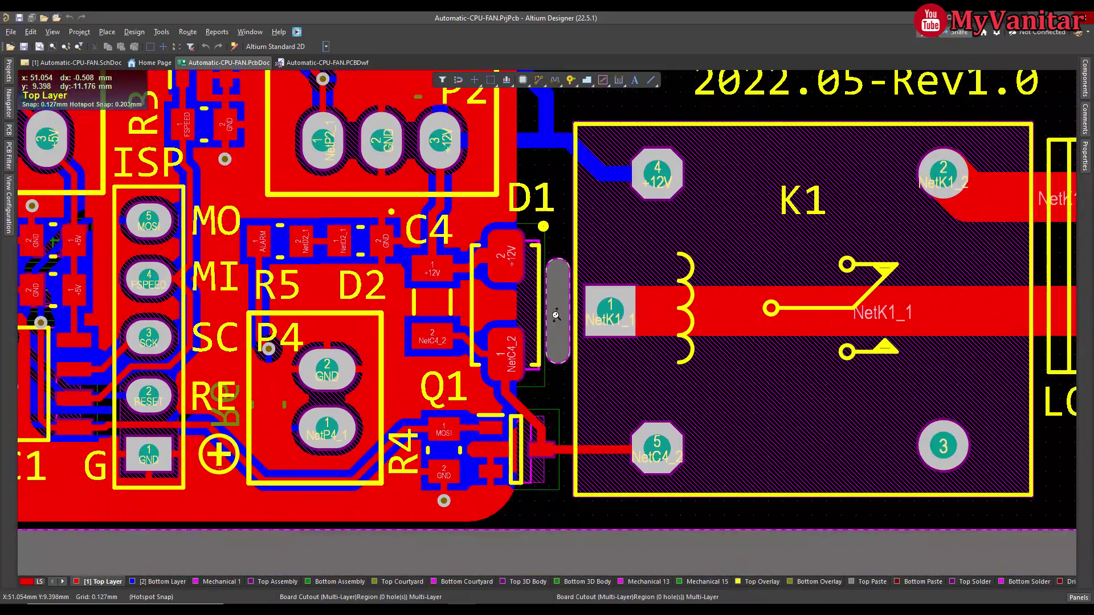
pyautogui.click(326, 47)
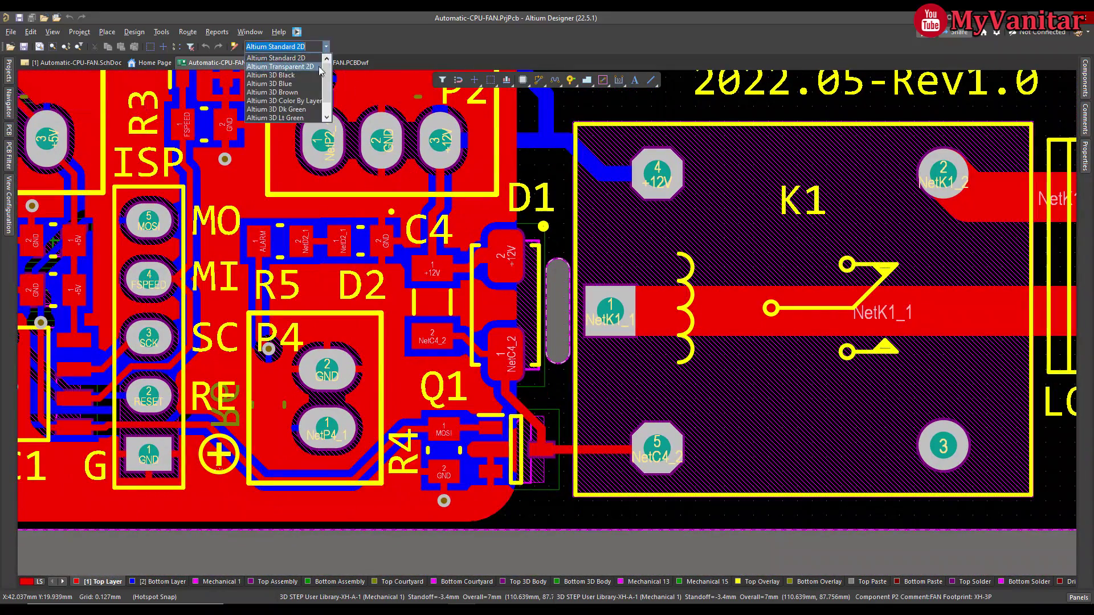
pyautogui.click(326, 116)
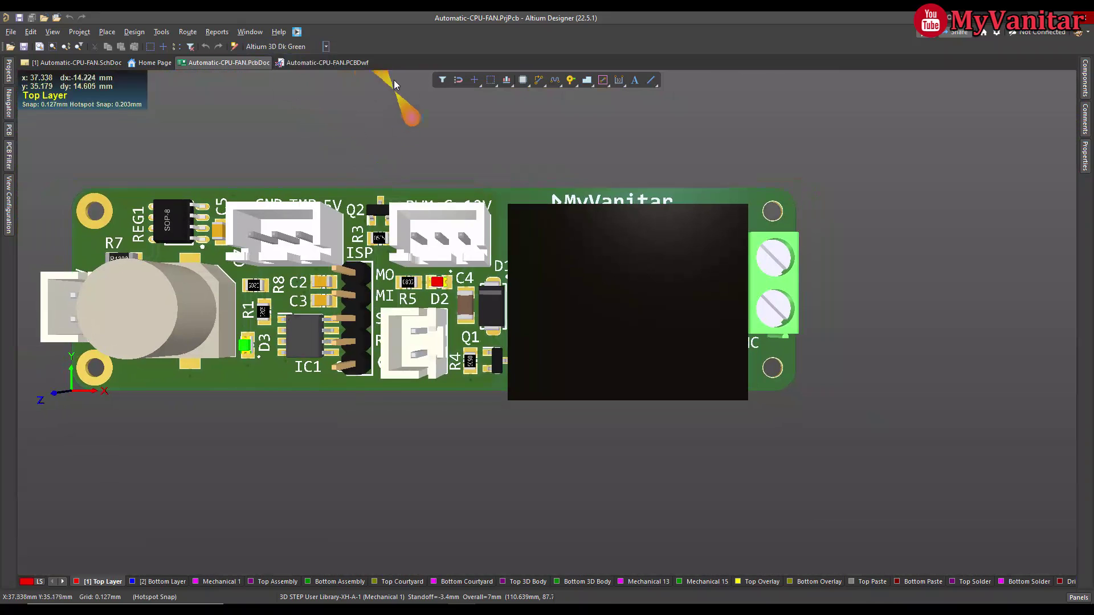
pyautogui.click(414, 47)
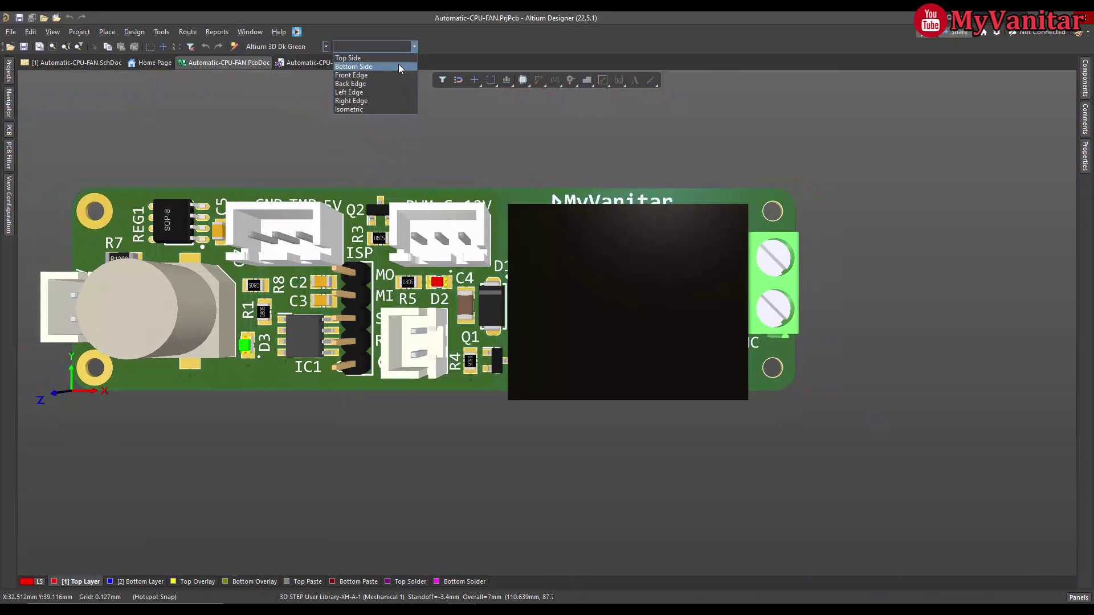
pyautogui.click(398, 64)
pyautogui.keyDown('ctrl'); pyautogui.scroll(6, 493, 249); pyautogui.keyUp('ctrl')
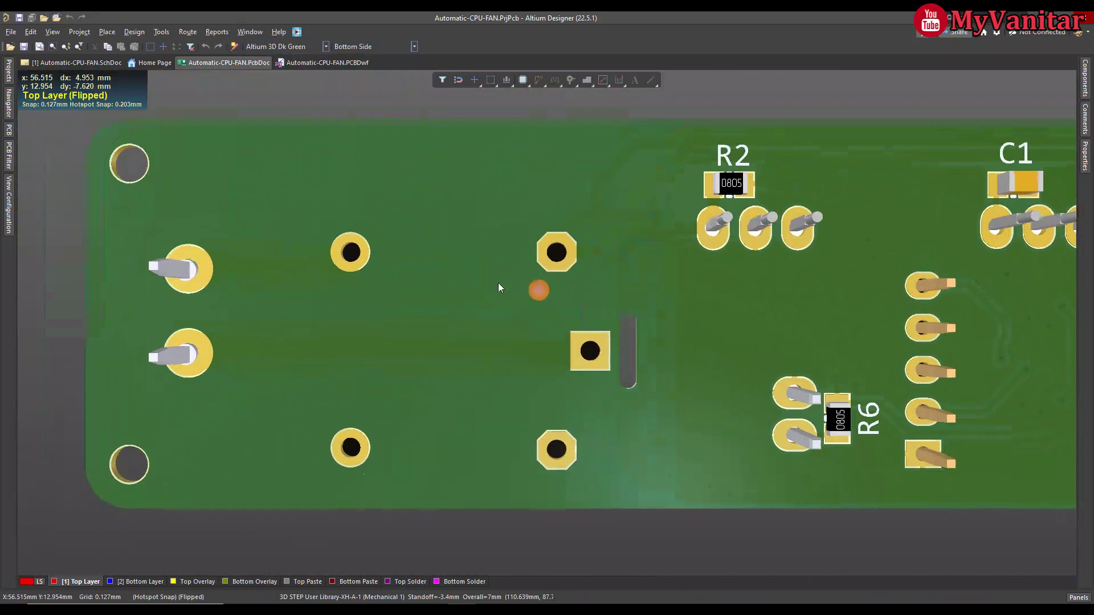
pyautogui.keyDown('ctrl'); pyautogui.scroll(4, 496, 300); pyautogui.keyUp('ctrl')
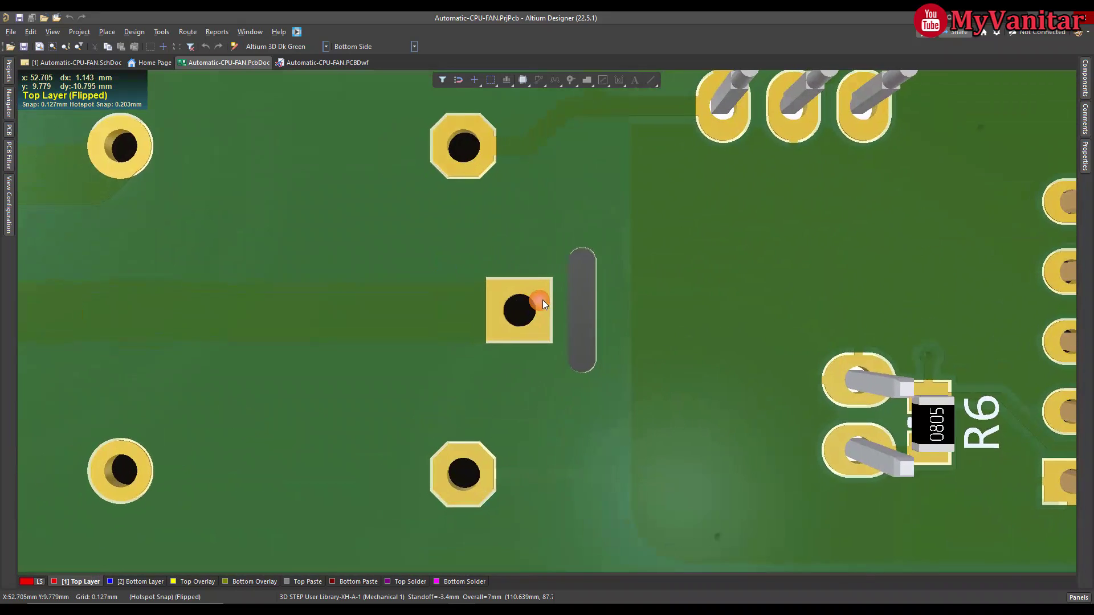
pyautogui.keyDown('ctrl'); pyautogui.scroll(-6, 539, 327); pyautogui.keyUp('ctrl')
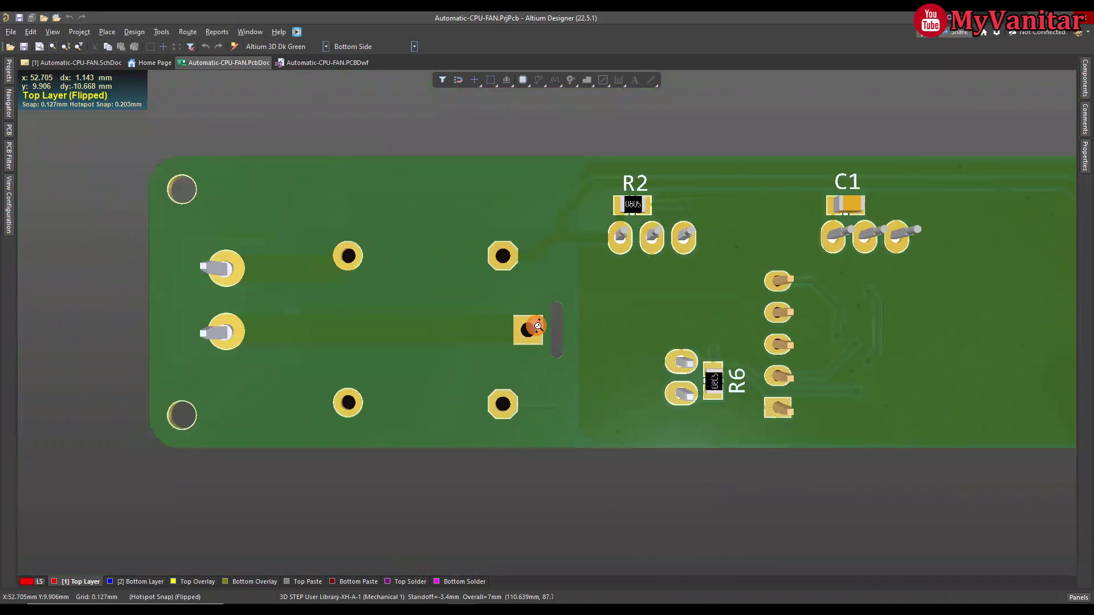
pyautogui.keyDown('ctrl'); pyautogui.scroll(6, 536, 322); pyautogui.keyUp('ctrl')
pyautogui.keyDown('ctrl'); pyautogui.scroll(-2, 536, 322); pyautogui.keyUp('ctrl')
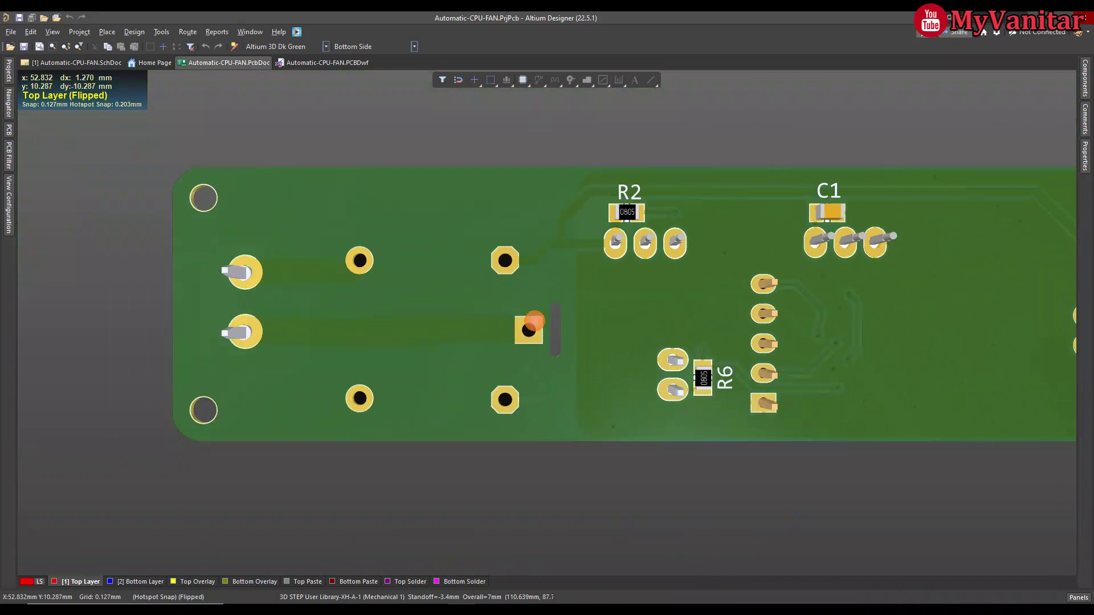
pyautogui.keyDown('ctrl'); pyautogui.scroll(1, 514, 301); pyautogui.keyUp('ctrl')
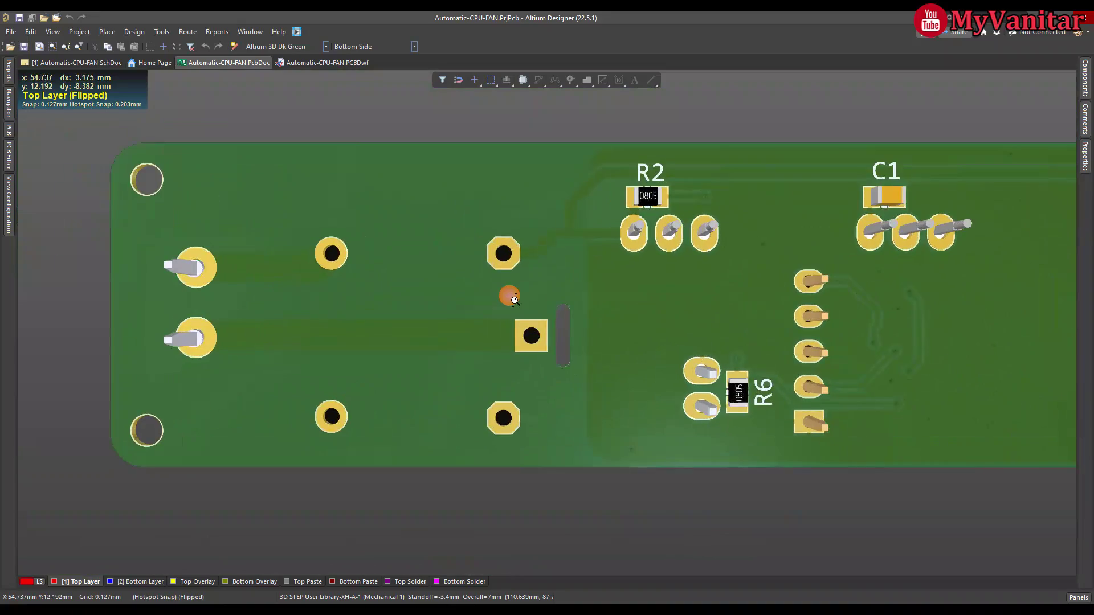
pyautogui.keyDown('ctrl'); pyautogui.scroll(1, 515, 300); pyautogui.keyUp('ctrl')
pyautogui.keyDown('ctrl'); pyautogui.scroll(-3, 514, 300); pyautogui.keyUp('ctrl')
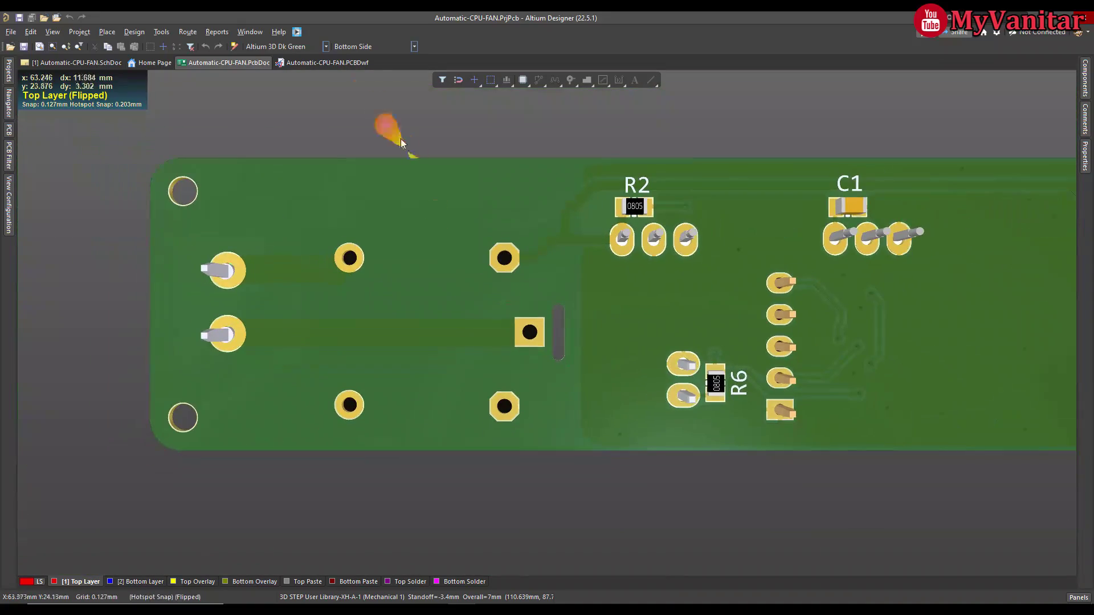
pyautogui.click(326, 47)
pyautogui.click(276, 58)
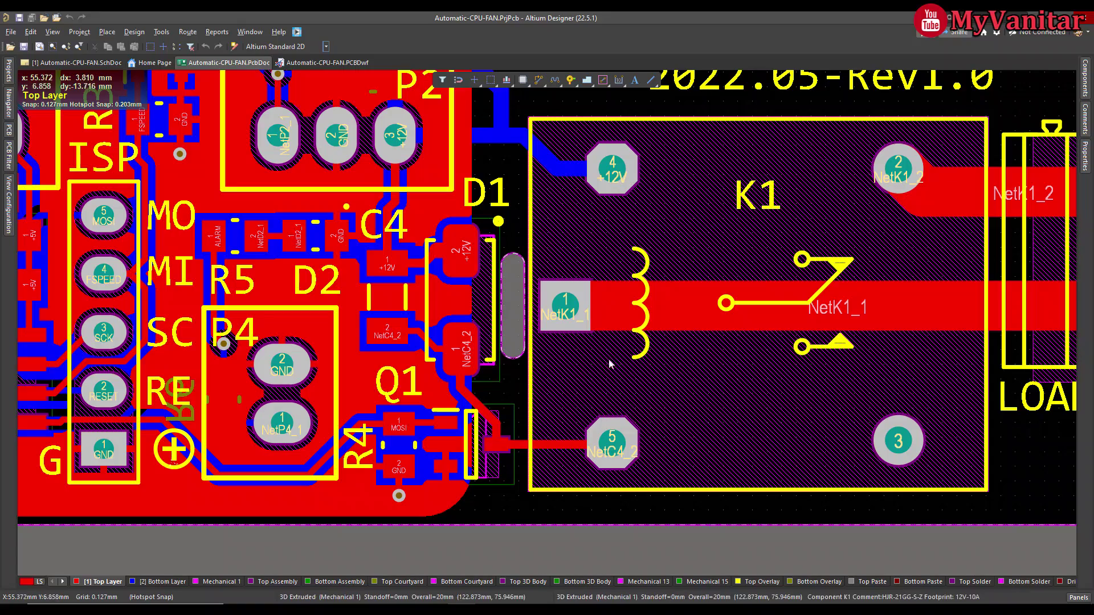
pyautogui.moveTo(611, 346); pyautogui.dragTo(626, 351, button='right')
pyautogui.keyDown('ctrl'); pyautogui.scroll(-4, 620, 308); pyautogui.keyUp('ctrl')
pyautogui.keyDown('ctrl'); pyautogui.scroll(2, 619, 311); pyautogui.keyUp('ctrl')
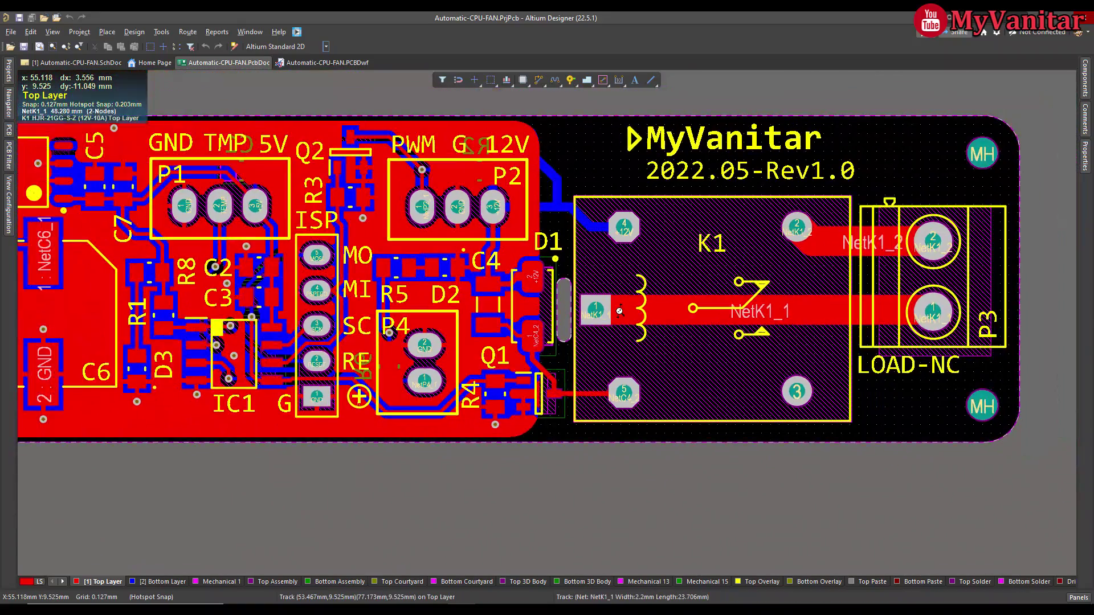
pyautogui.moveTo(587, 331); pyautogui.dragTo(709, 289, button='right')
pyautogui.keyDown('ctrl'); pyautogui.scroll(3, 688, 315); pyautogui.keyUp('ctrl')
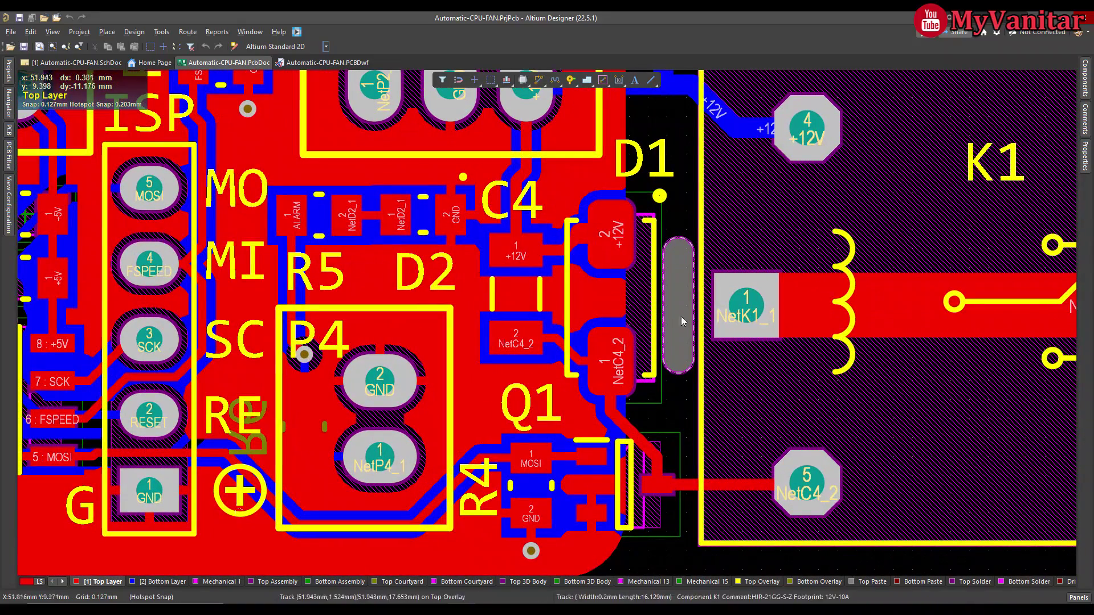
pyautogui.keyDown('ctrl'); pyautogui.scroll(1, 676, 292); pyautogui.keyUp('ctrl')
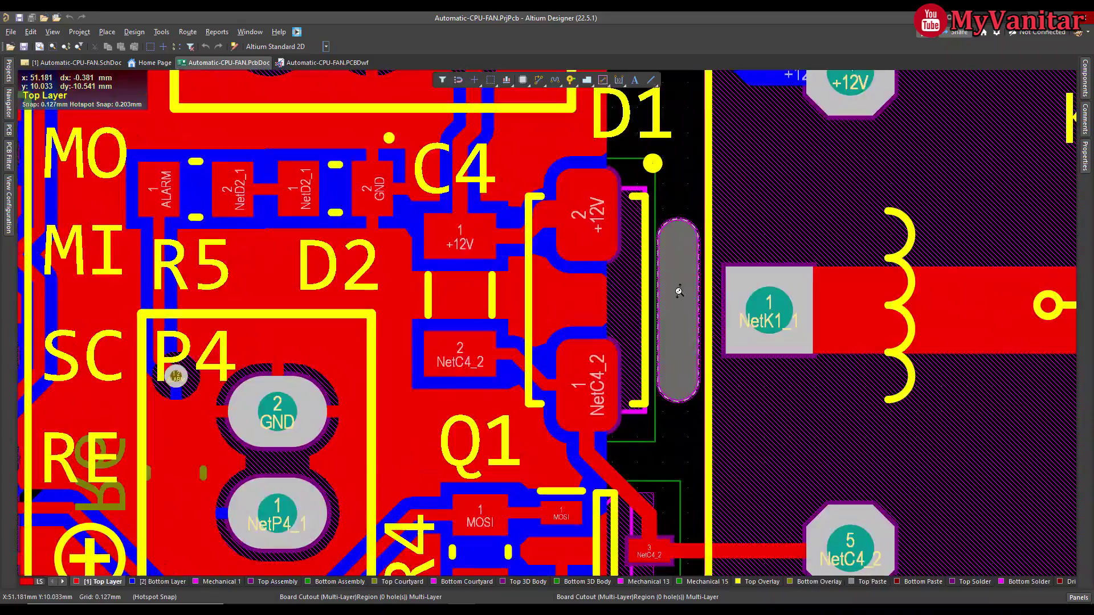
pyautogui.keyDown('ctrl'); pyautogui.scroll(-2, 678, 292); pyautogui.keyUp('ctrl')
pyautogui.keyDown('ctrl'); pyautogui.scroll(2, 679, 291); pyautogui.keyUp('ctrl')
pyautogui.keyDown('ctrl'); pyautogui.scroll(-2, 678, 292); pyautogui.keyUp('ctrl')
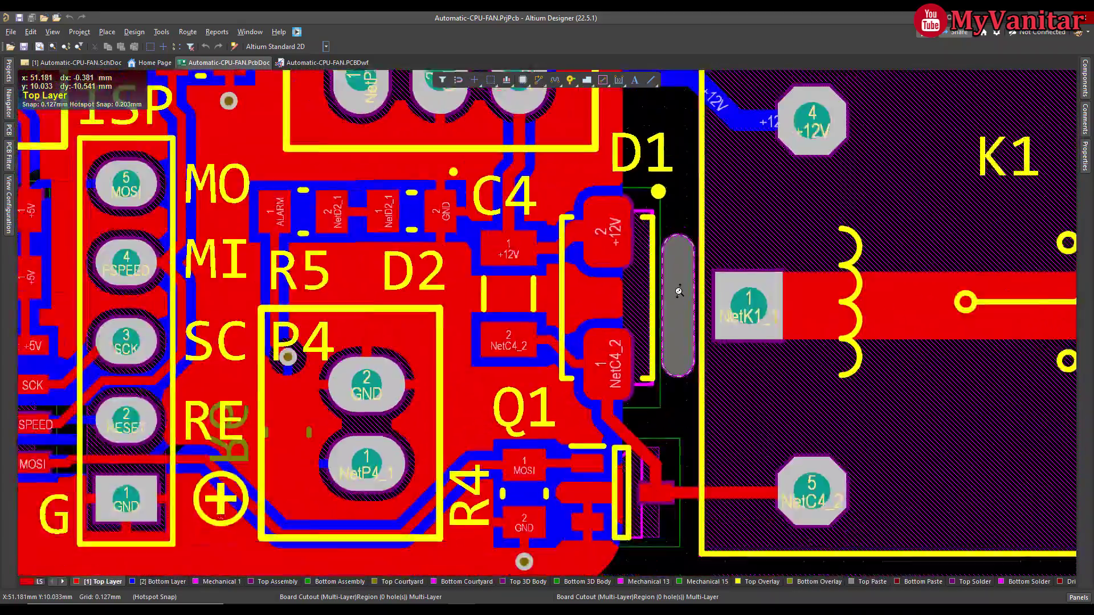
pyautogui.keyDown('ctrl'); pyautogui.scroll(1, 679, 292); pyautogui.keyUp('ctrl')
pyautogui.keyDown('ctrl'); pyautogui.scroll(-2, 679, 291); pyautogui.keyUp('ctrl')
# Step: Look over the whole PCB layout, then open the Automatic-CPU-FAN.PCBDwf fabrication drawing
pyautogui.keyDown('ctrl'); pyautogui.scroll(-4, 679, 292); pyautogui.keyUp('ctrl')
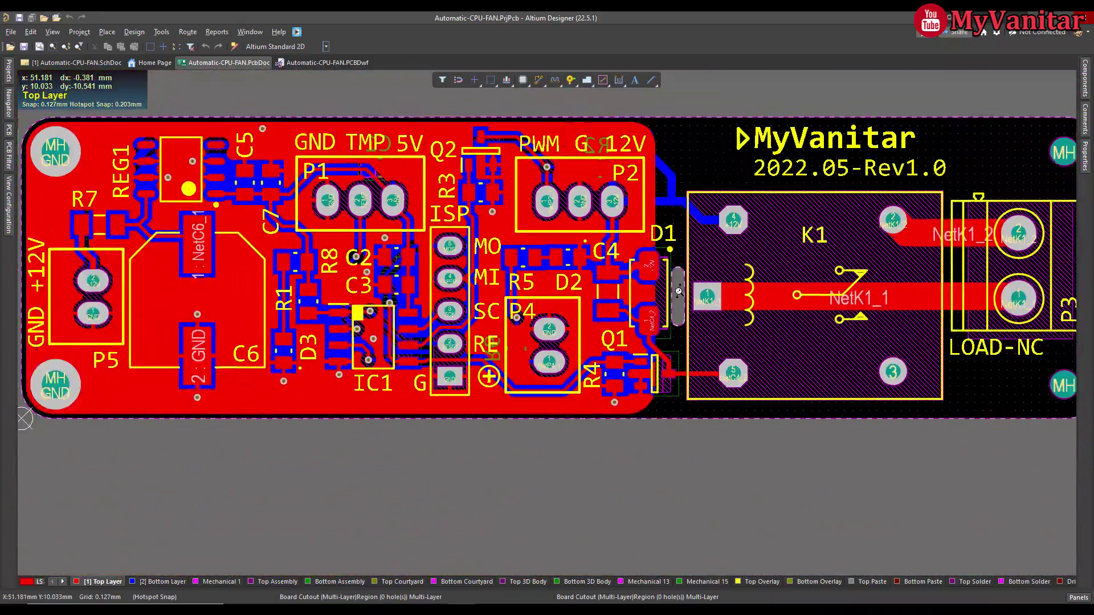
pyautogui.moveTo(517, 312); pyautogui.dragTo(603, 317, button='right')
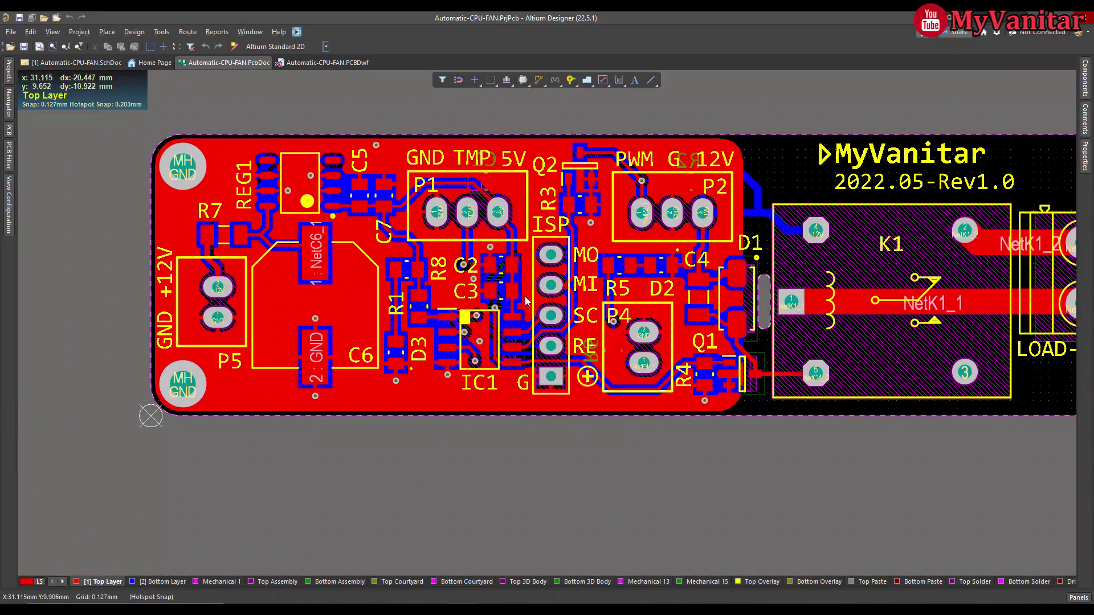
pyautogui.moveTo(454, 280); pyautogui.dragTo(452, 299, button='right')
pyautogui.keyDown('ctrl'); pyautogui.scroll(-2, 452, 299); pyautogui.keyUp('ctrl')
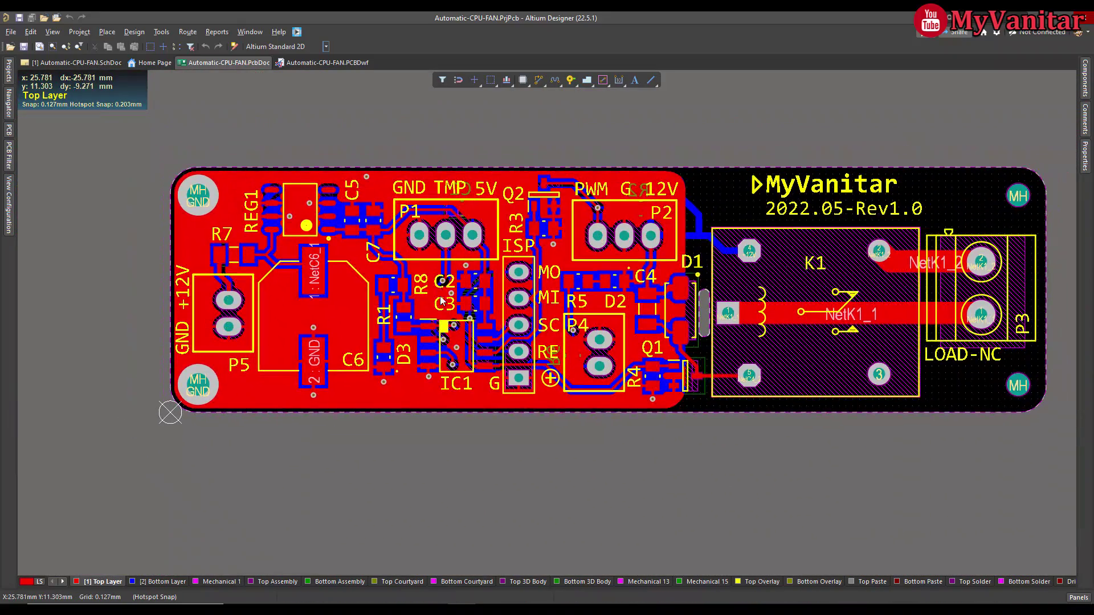
pyautogui.keyDown('ctrl'); pyautogui.scroll(2, 453, 308); pyautogui.keyUp('ctrl')
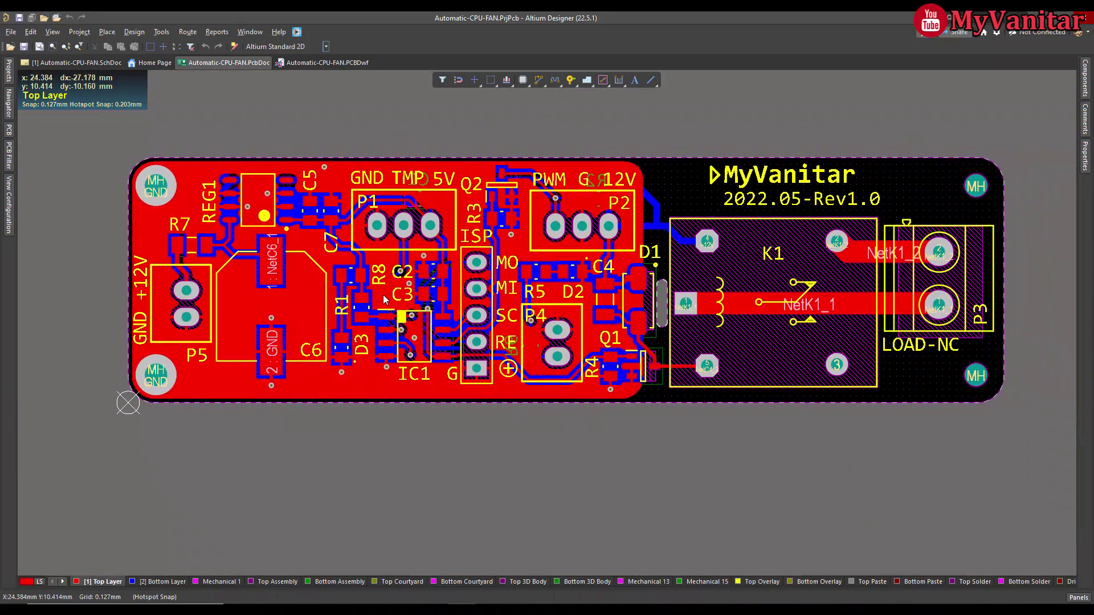
pyautogui.keyDown('ctrl'); pyautogui.scroll(-1, 453, 307); pyautogui.keyUp('ctrl')
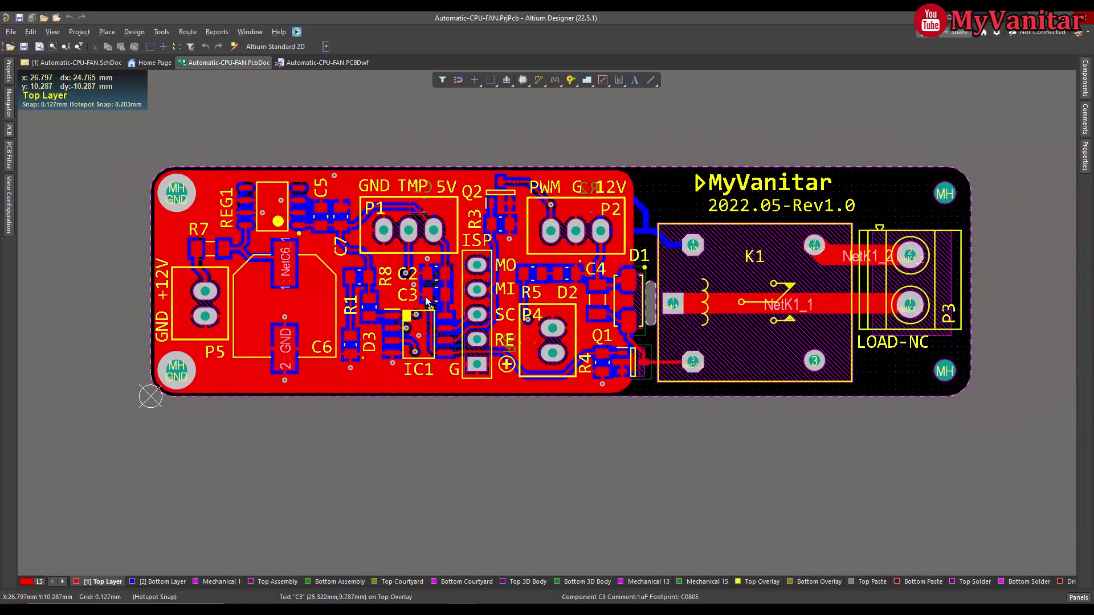
pyautogui.moveTo(420, 294); pyautogui.dragTo(451, 296, button='right')
pyautogui.keyDown('shift'); pyautogui.hscroll(2, 451, 294); pyautogui.keyUp('shift')
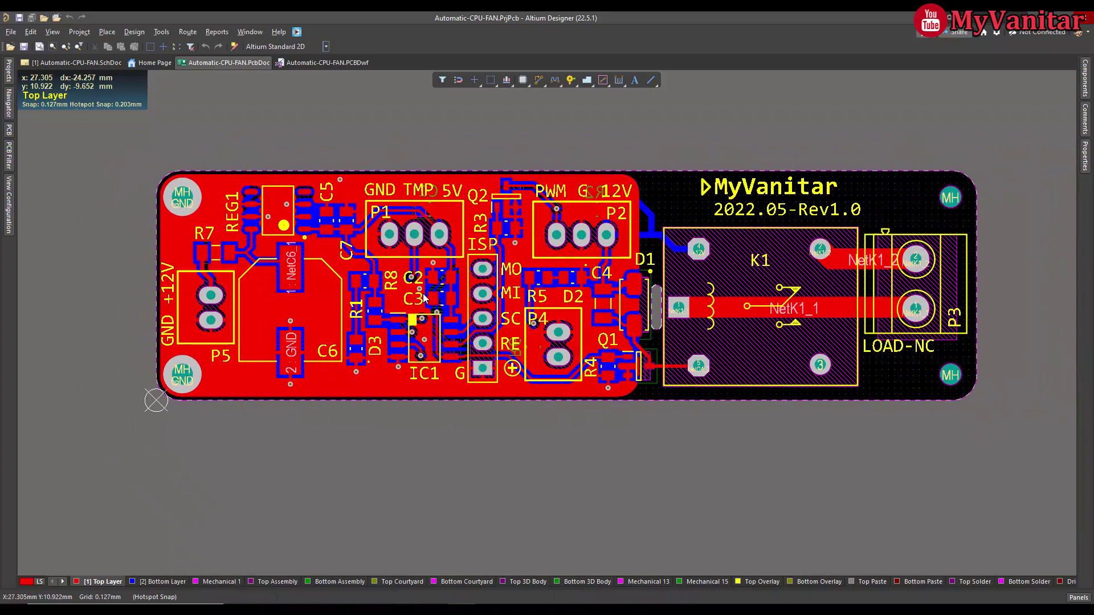
pyautogui.moveTo(429, 293)
pyautogui.mouseDown(button='right')
pyautogui.moveTo(457, 289)
pyautogui.moveTo(447, 295)
pyautogui.mouseUp(button='right')
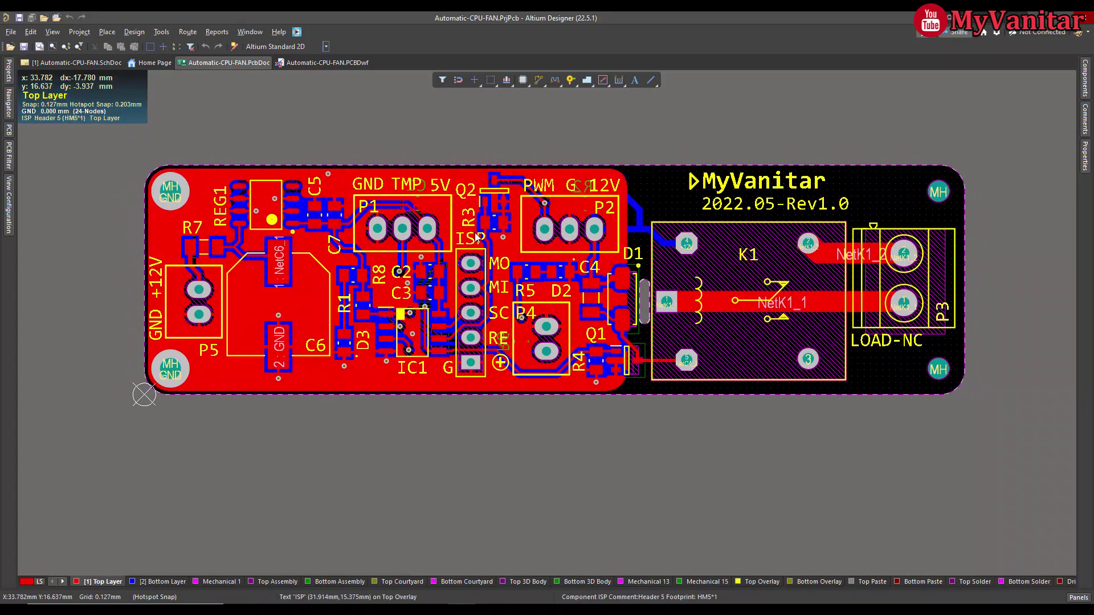
pyautogui.keyDown('ctrl'); pyautogui.scroll(2, 477, 238); pyautogui.keyUp('ctrl')
pyautogui.keyDown('ctrl'); pyautogui.scroll(-1, 474, 237); pyautogui.keyUp('ctrl')
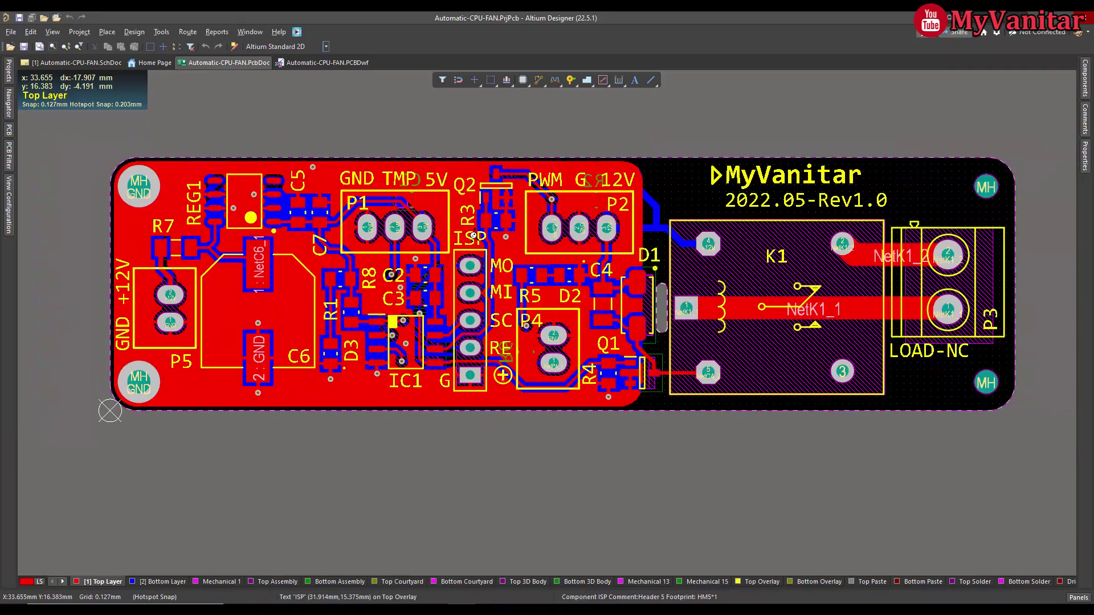
pyautogui.keyDown('ctrl'); pyautogui.scroll(-1, 473, 235); pyautogui.keyUp('ctrl')
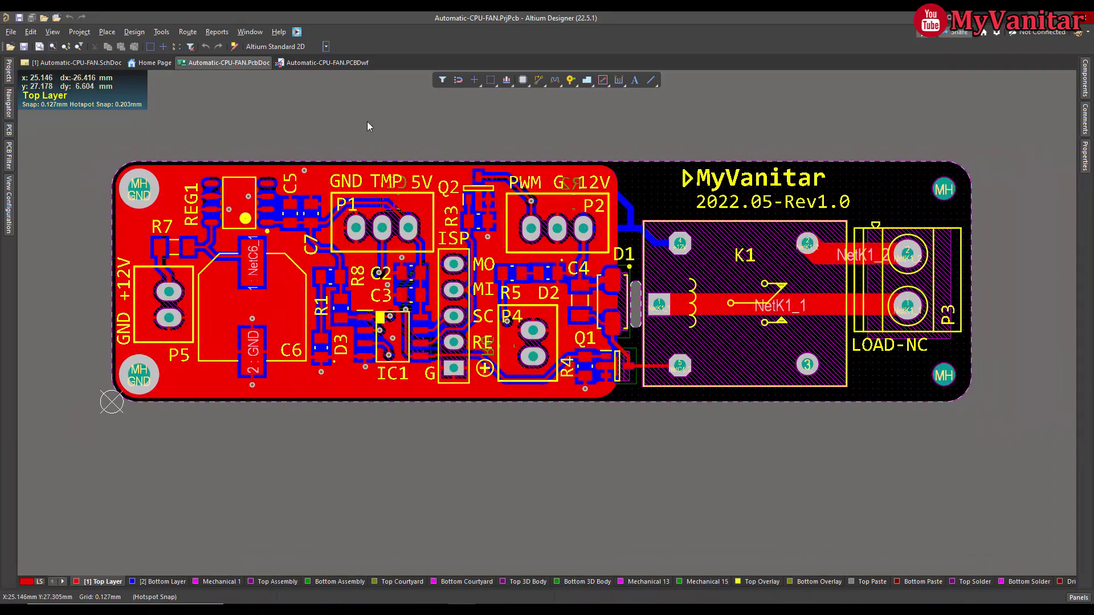
pyautogui.click(324, 63)
pyautogui.click(519, 167)
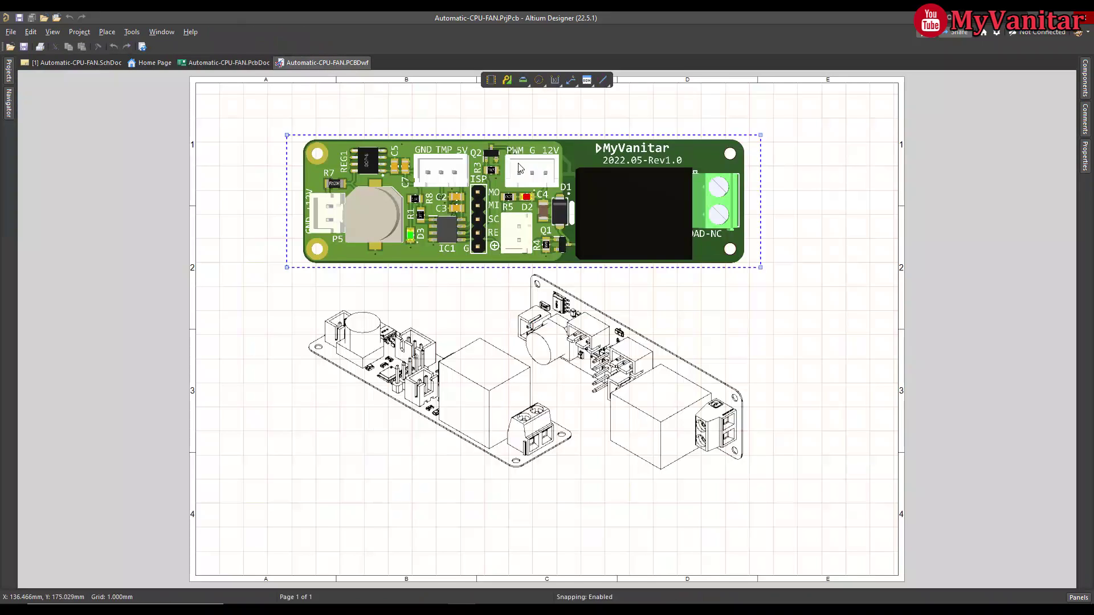
pyautogui.click(797, 206)
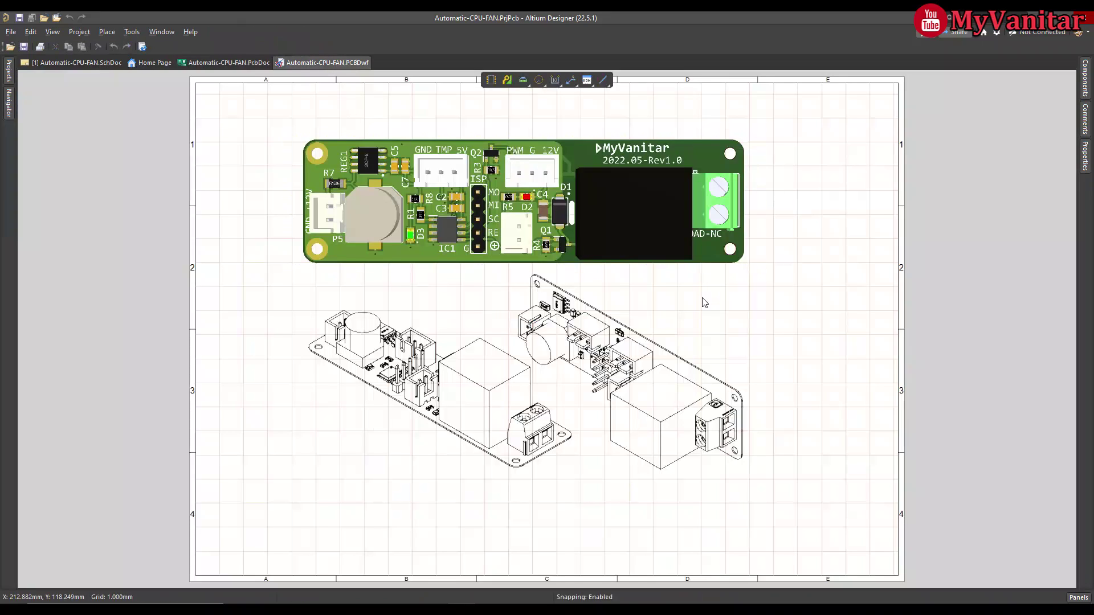
pyautogui.click(495, 392)
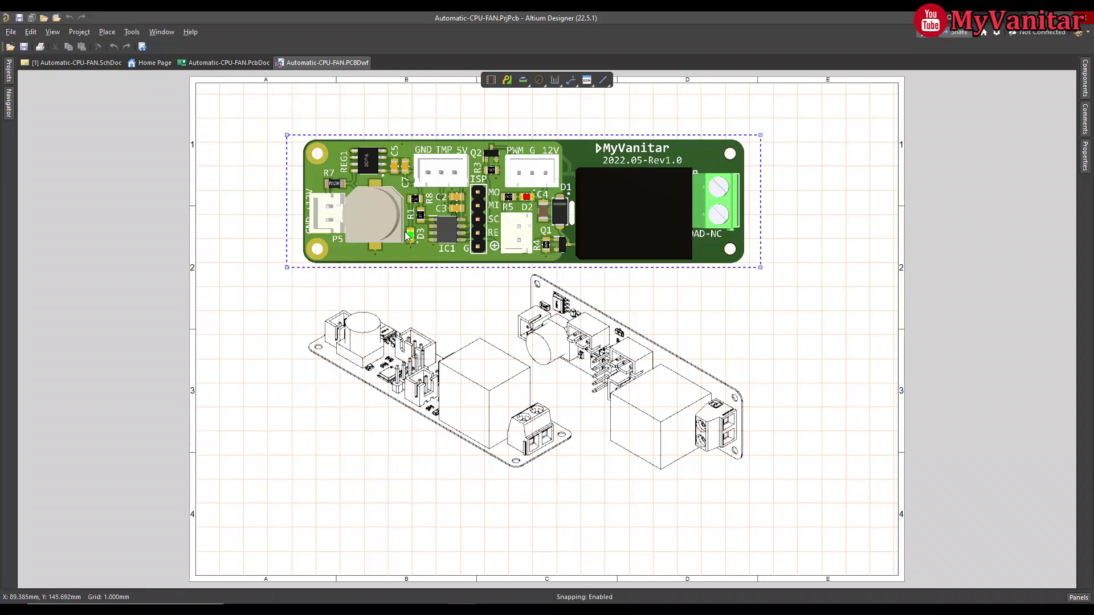
pyautogui.click(437, 358)
pyautogui.click(679, 333)
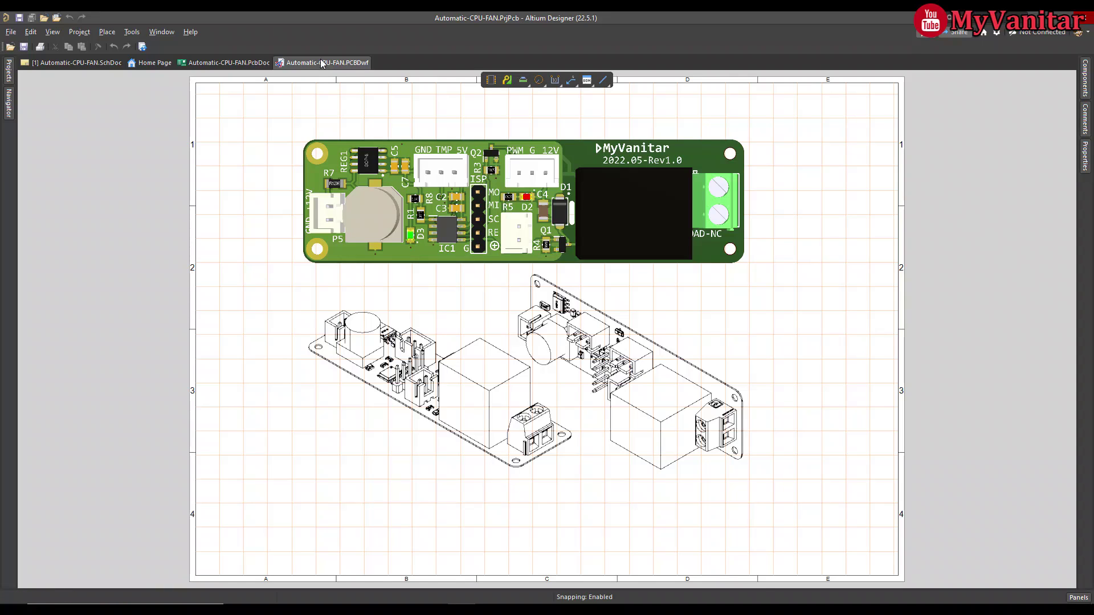
pyautogui.click(208, 66)
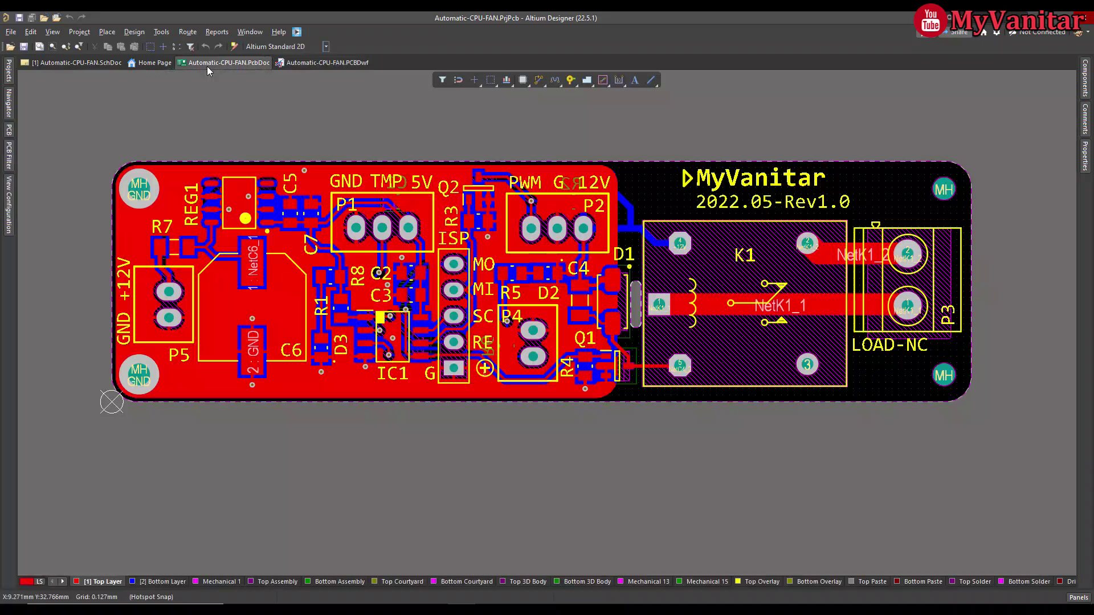
pyautogui.click(321, 63)
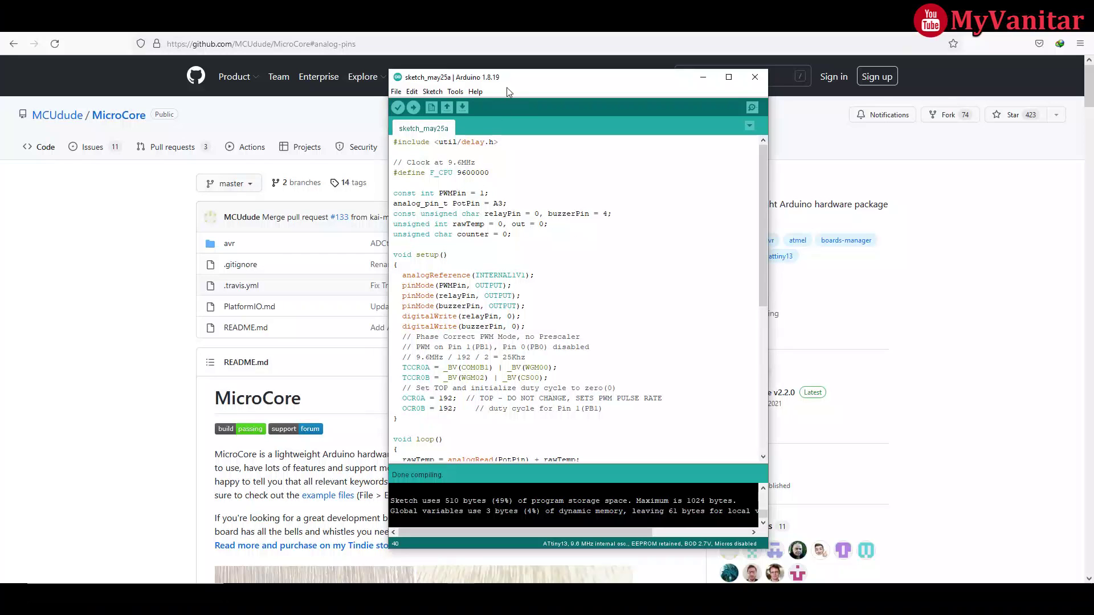
# Step: Scroll through sketch_may25a down to loop(), where rawTemp 232–558 maps to duty 192–0
pyautogui.scroll(-3, 584, 275)
pyautogui.scroll(-6, 585, 276)
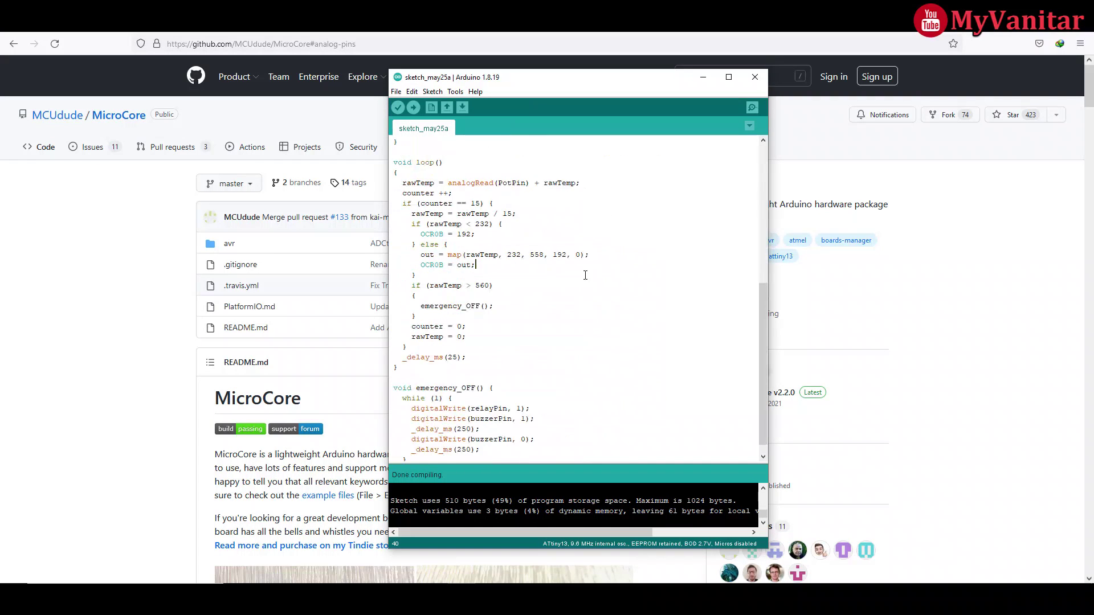
pyautogui.scroll(9, 585, 275)
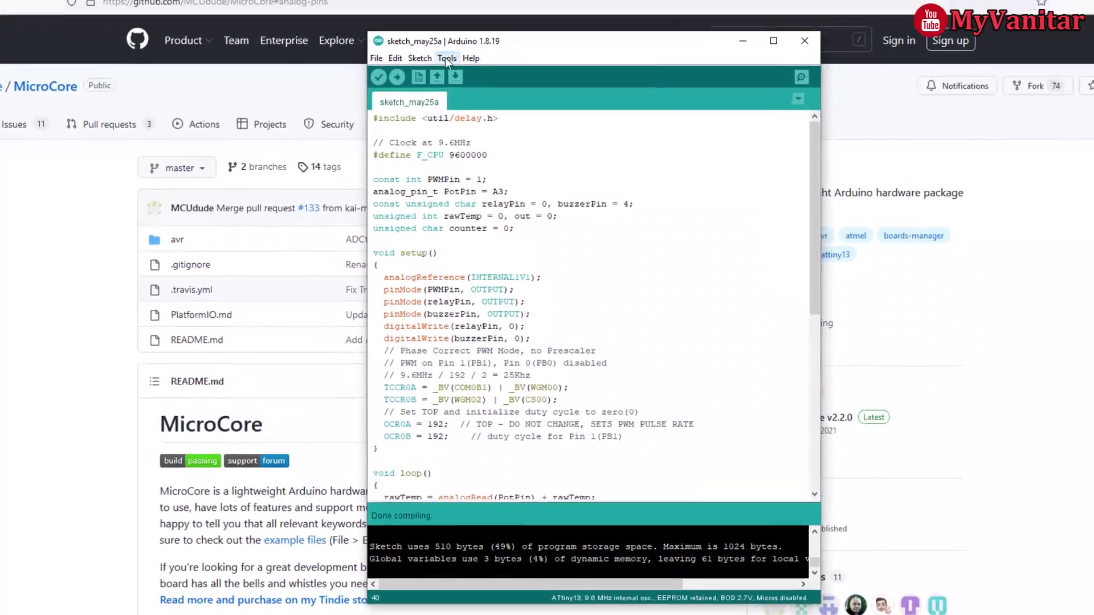
pyautogui.click(446, 58)
pyautogui.moveTo(555, 193)
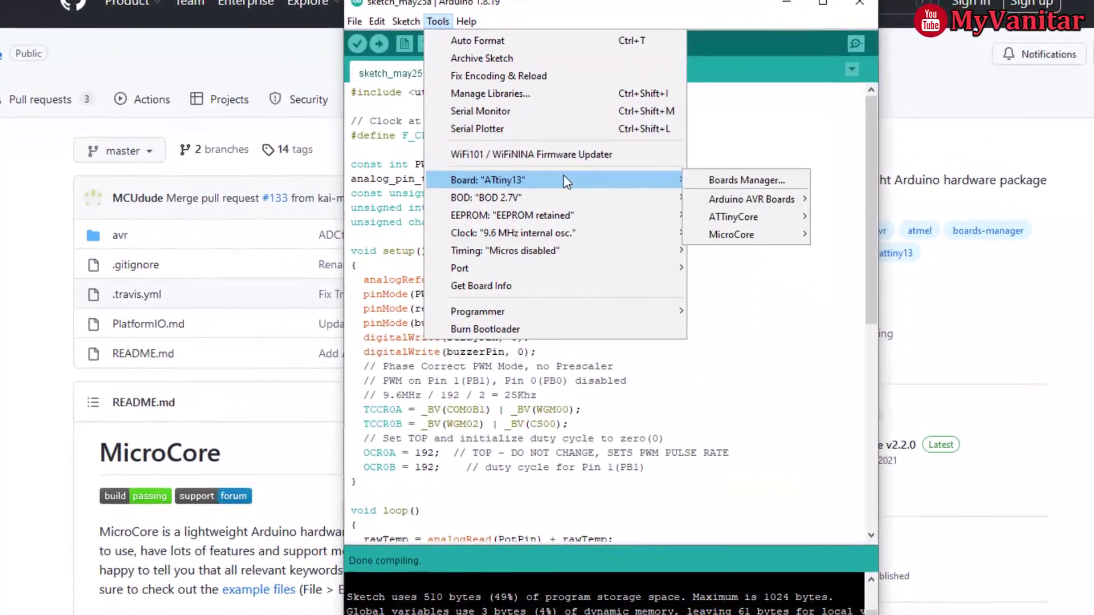
pyautogui.moveTo(773, 236)
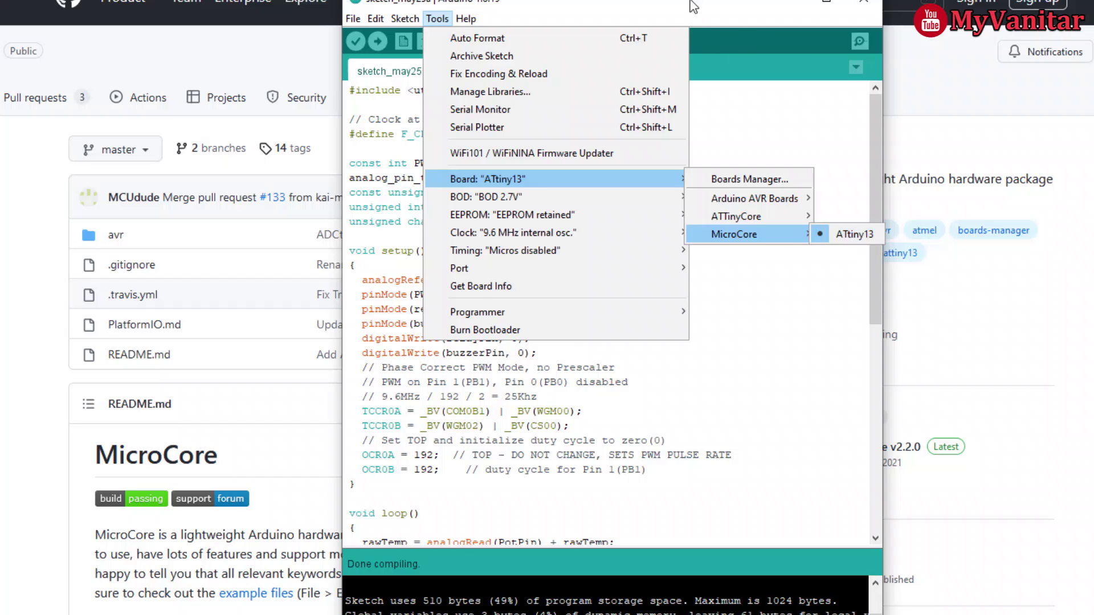
pyautogui.click(695, 11)
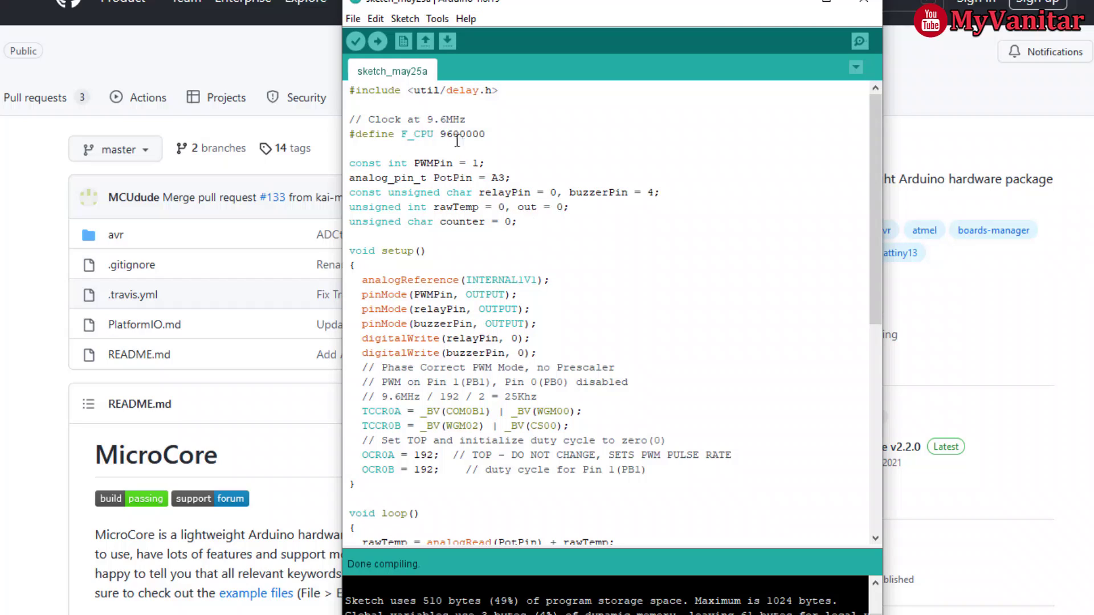
pyautogui.scroll(-1, 479, 240)
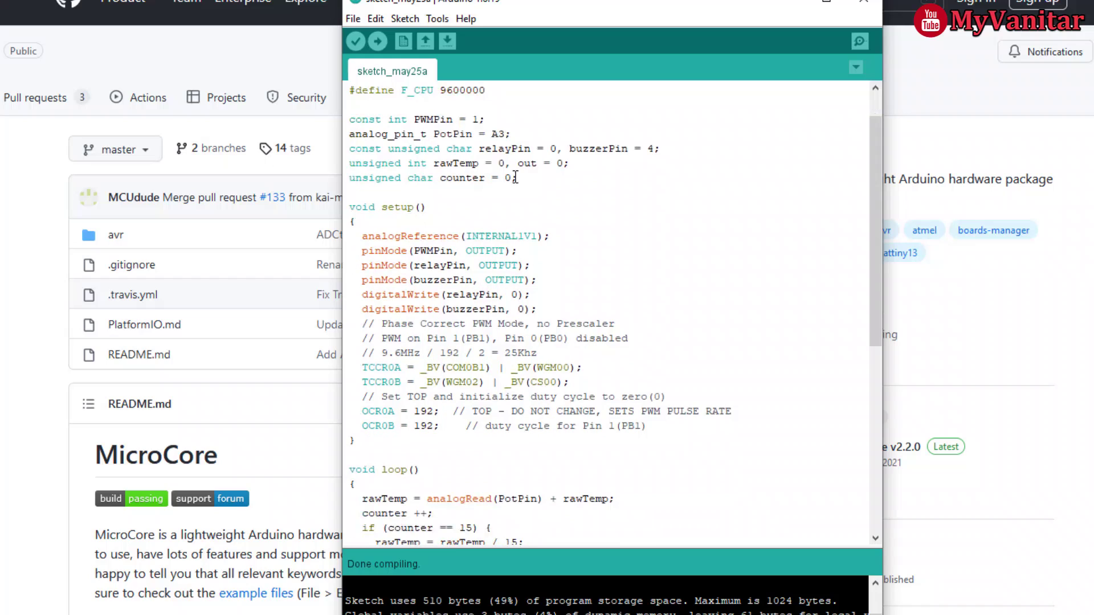
pyautogui.moveTo(517, 178); pyautogui.dragTo(352, 122)
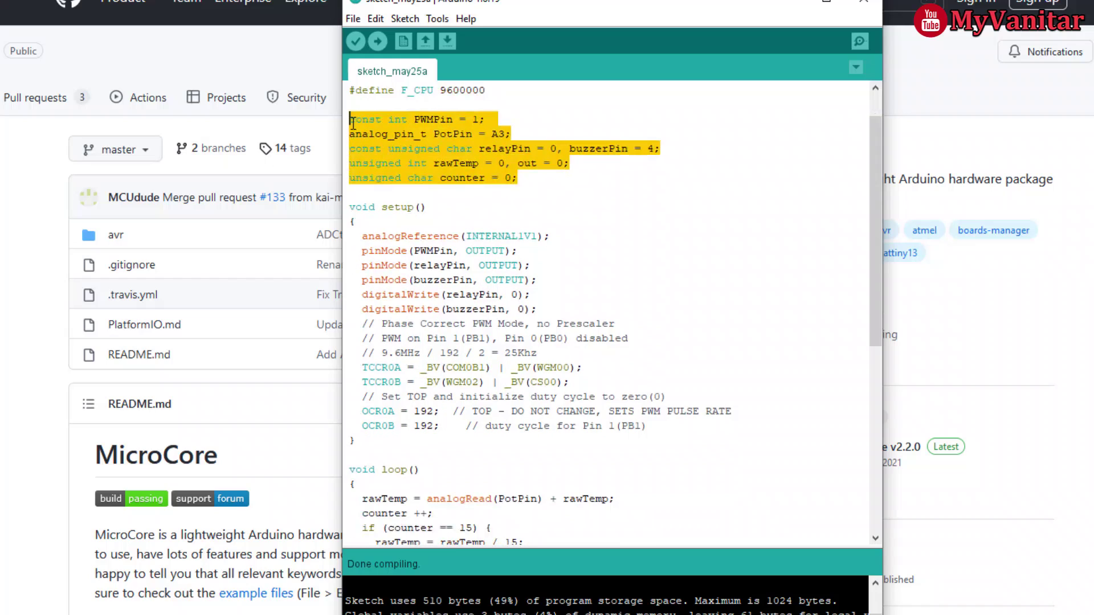
pyautogui.click(440, 163)
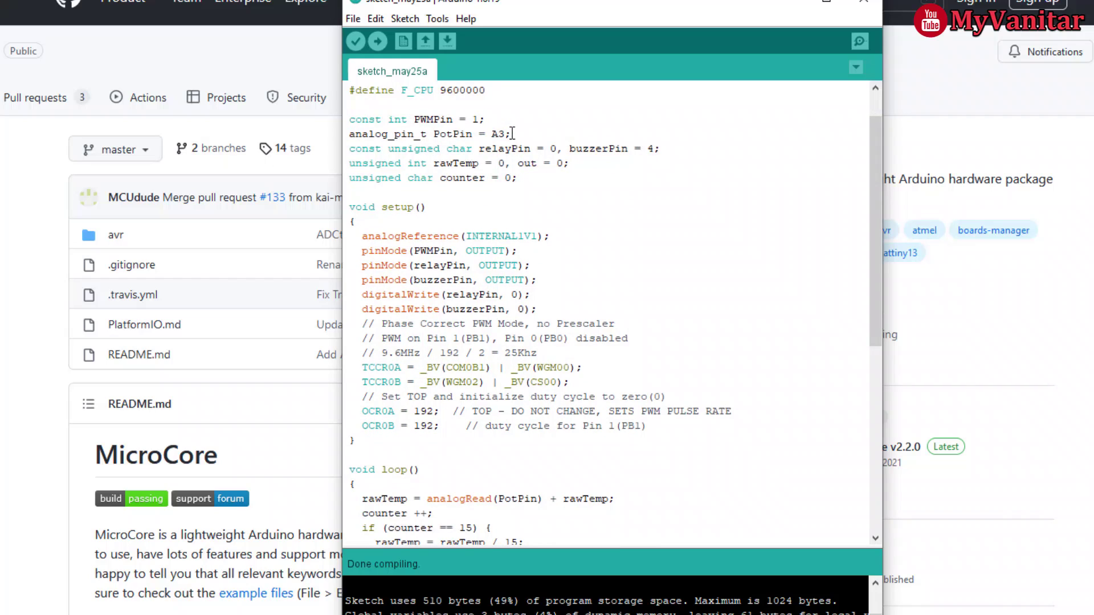
pyautogui.moveTo(510, 133); pyautogui.dragTo(356, 133)
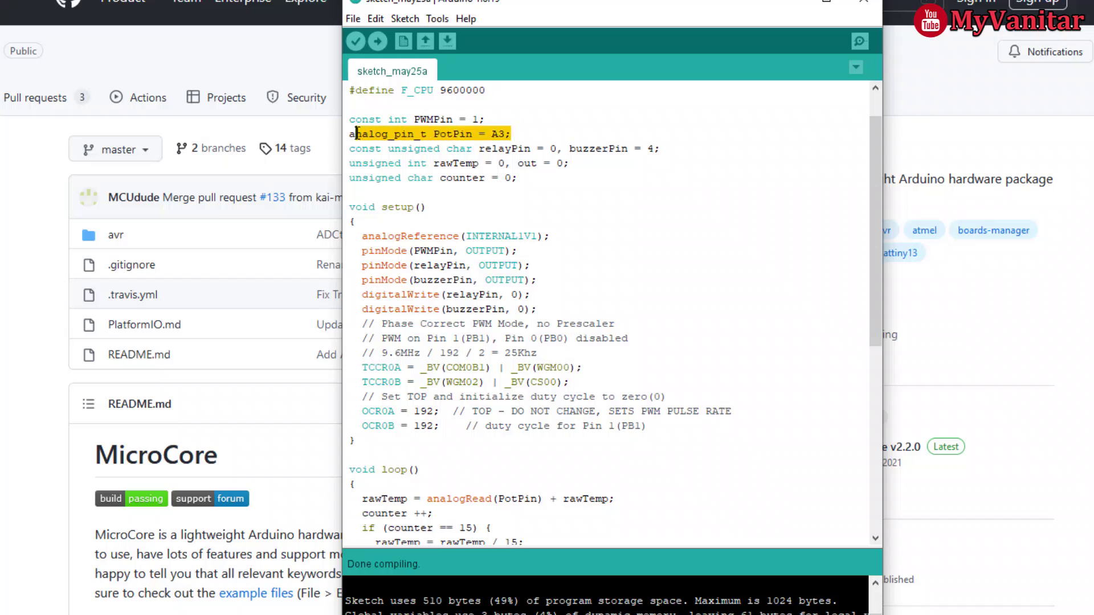
pyautogui.click(394, 133)
pyautogui.scroll(-1, 526, 236)
pyautogui.scroll(-2, 525, 235)
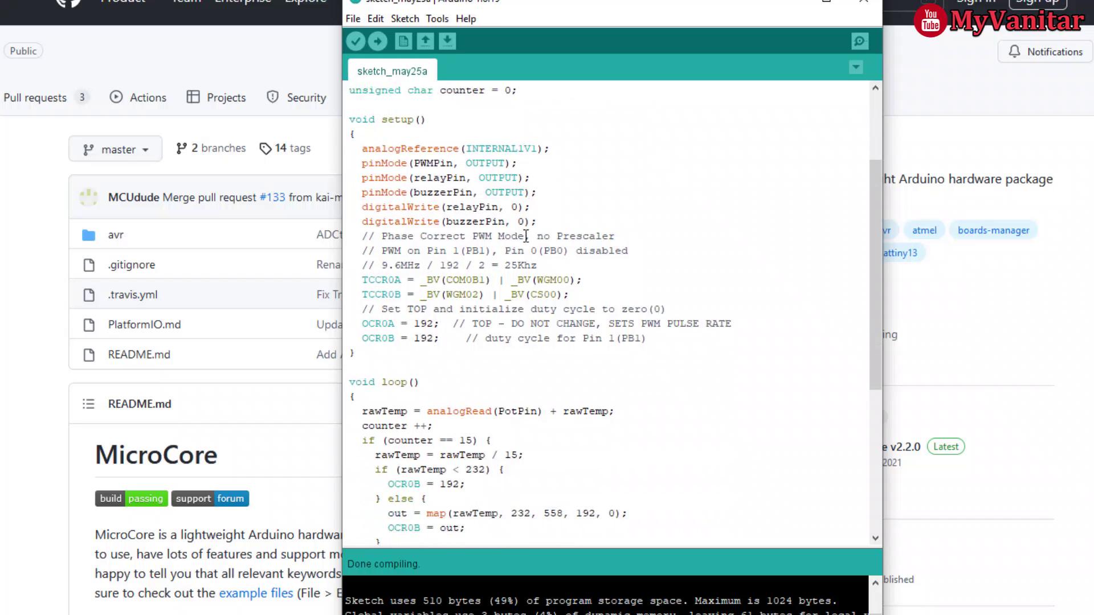
pyautogui.scroll(1, 526, 235)
pyautogui.scroll(-1, 526, 236)
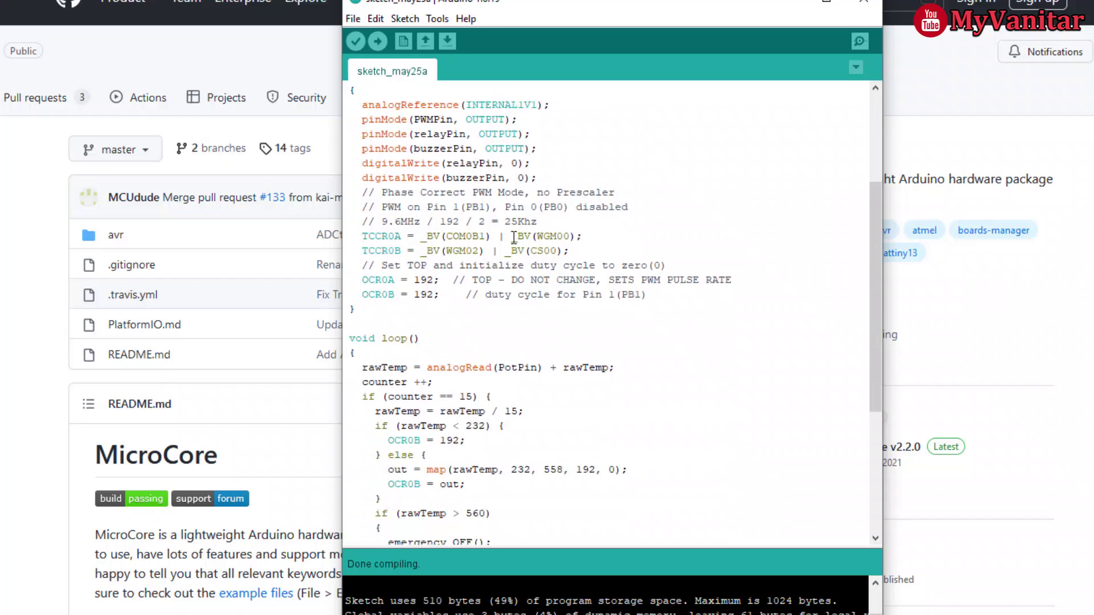
pyautogui.scroll(-1, 515, 238)
pyautogui.scroll(1, 515, 238)
pyautogui.scroll(-1, 470, 273)
pyautogui.scroll(1, 470, 273)
pyautogui.scroll(-2, 470, 273)
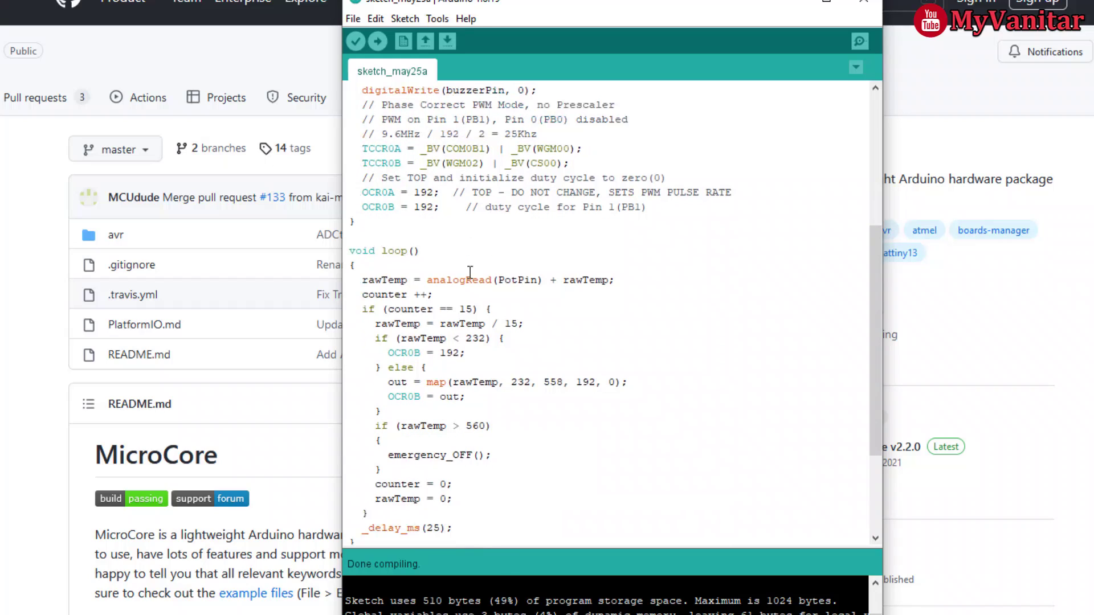
pyautogui.scroll(-2, 470, 274)
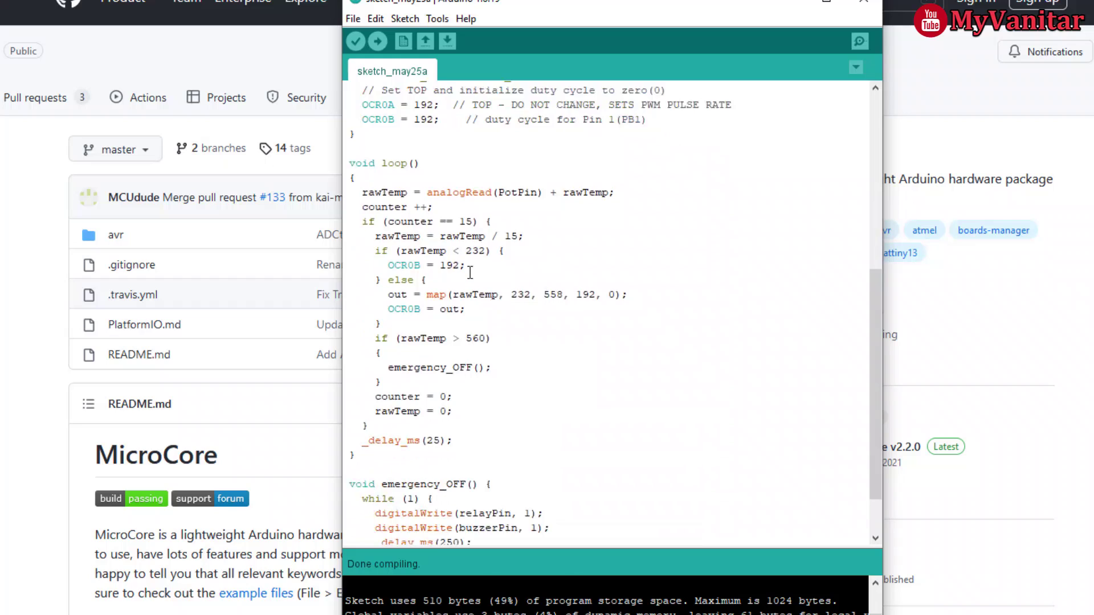
pyautogui.scroll(-1, 470, 272)
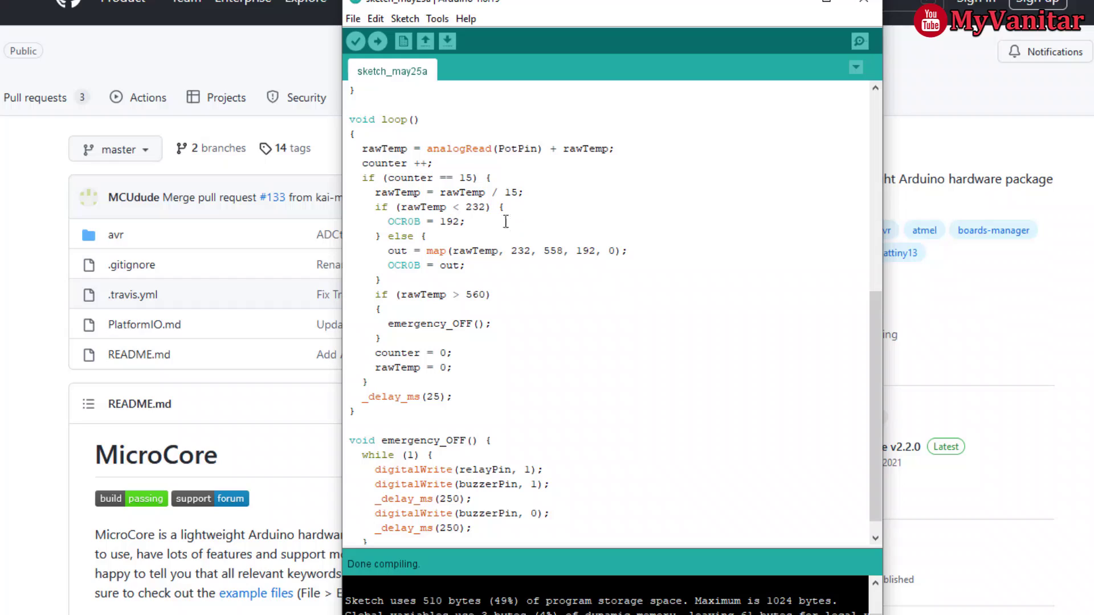
pyautogui.scroll(-1, 470, 230)
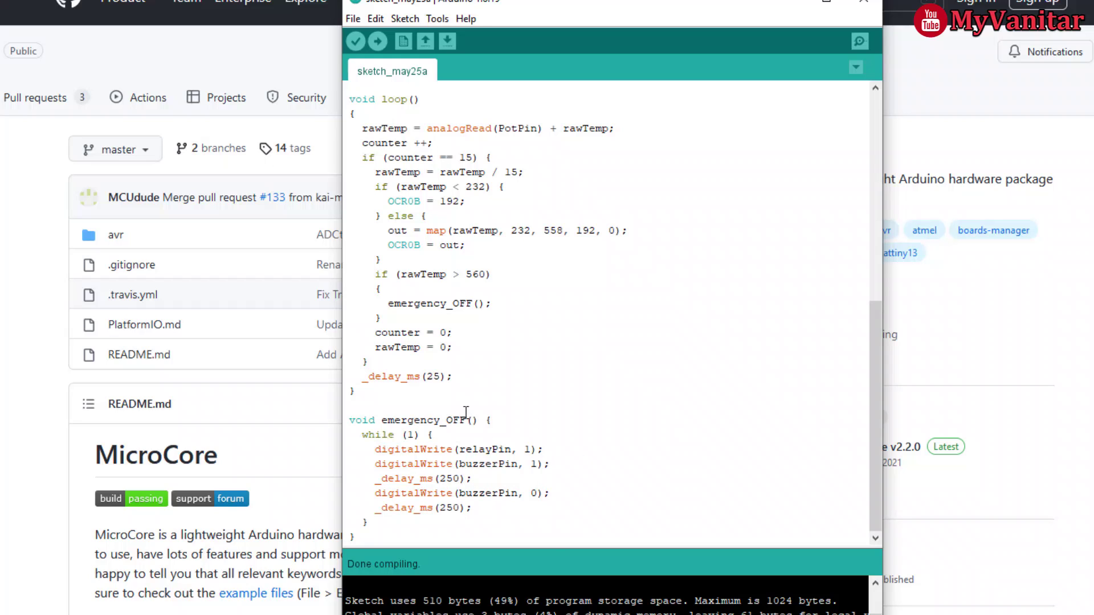
pyautogui.scroll(2, 466, 411)
pyautogui.scroll(-2, 466, 411)
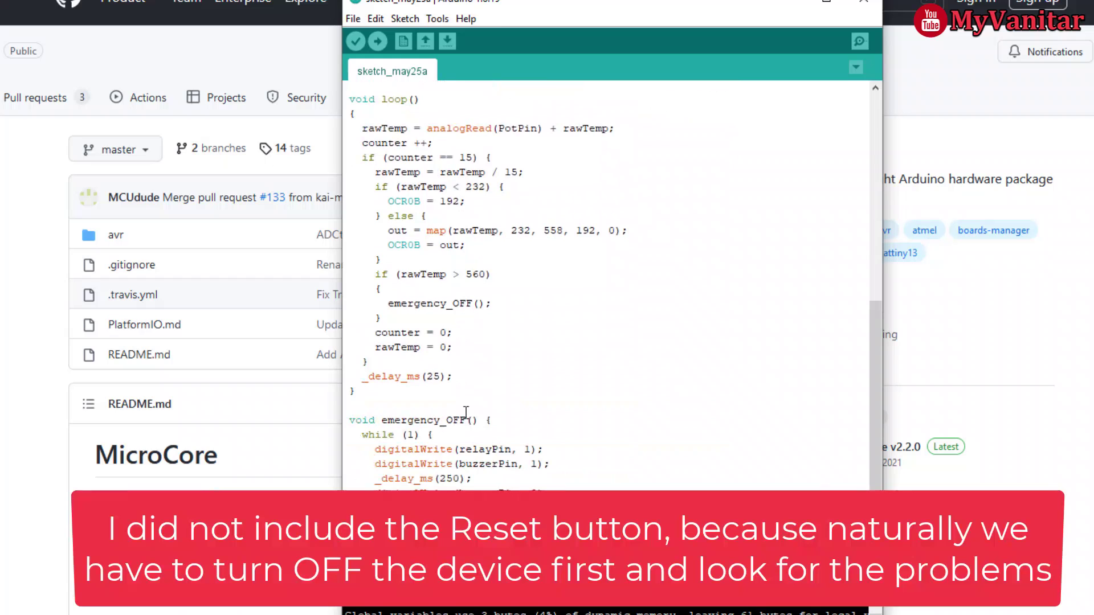
pyautogui.scroll(3, 466, 411)
pyautogui.scroll(-2, 466, 411)
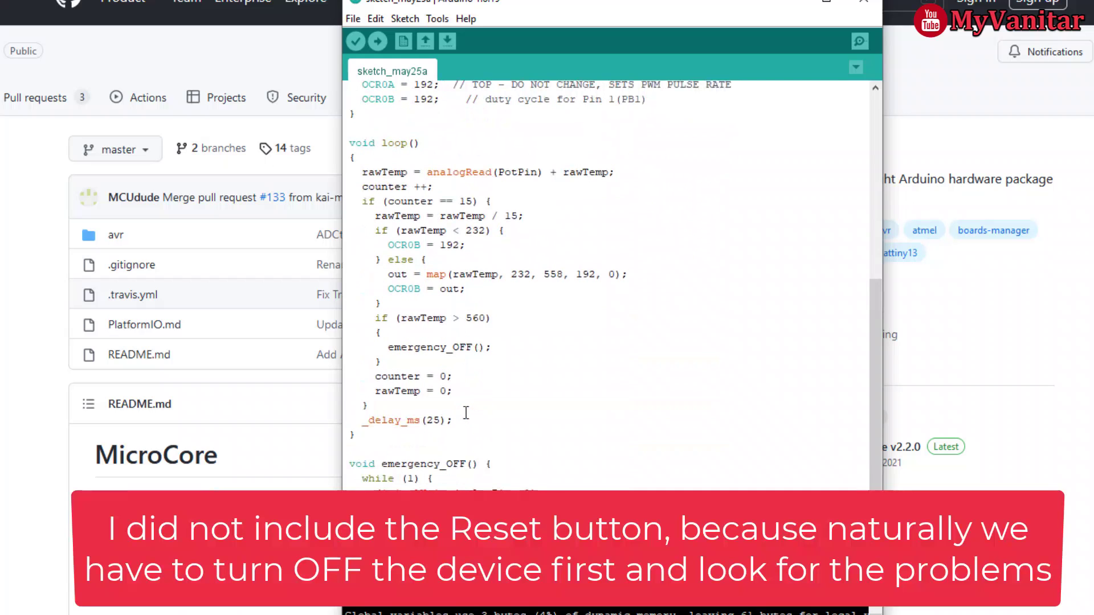
pyautogui.scroll(-1, 466, 413)
pyautogui.scroll(2, 466, 411)
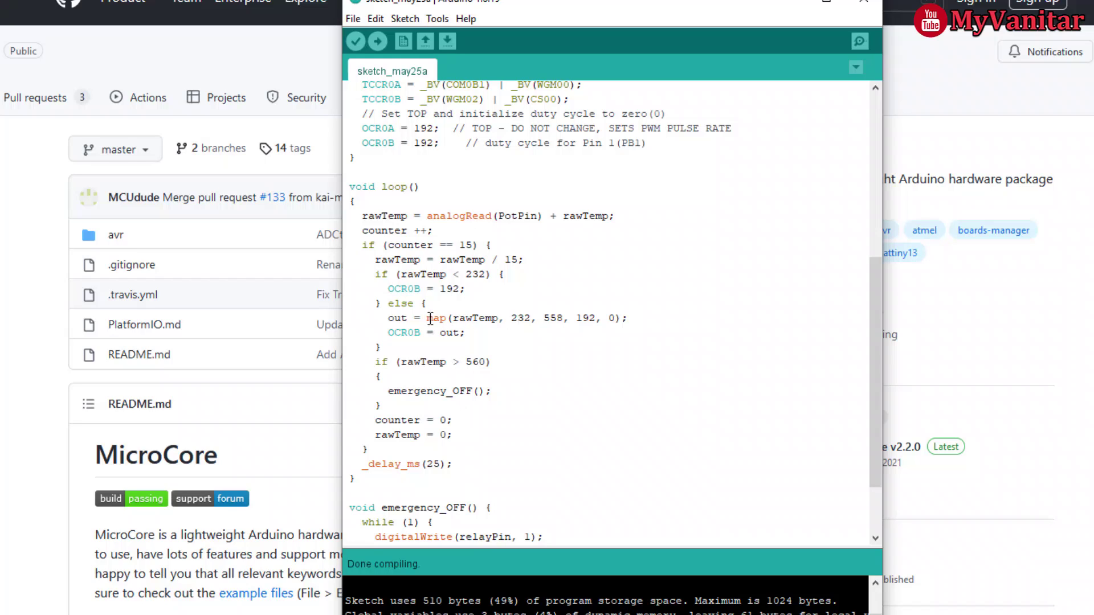
pyautogui.moveTo(512, 319); pyautogui.dragTo(530, 319)
pyautogui.moveTo(543, 319); pyautogui.dragTo(563, 319)
pyautogui.click(541, 334)
pyautogui.scroll(-2, 482, 390)
pyautogui.scroll(2, 432, 356)
pyautogui.scroll(6, 579, 350)
pyautogui.scroll(2, 580, 351)
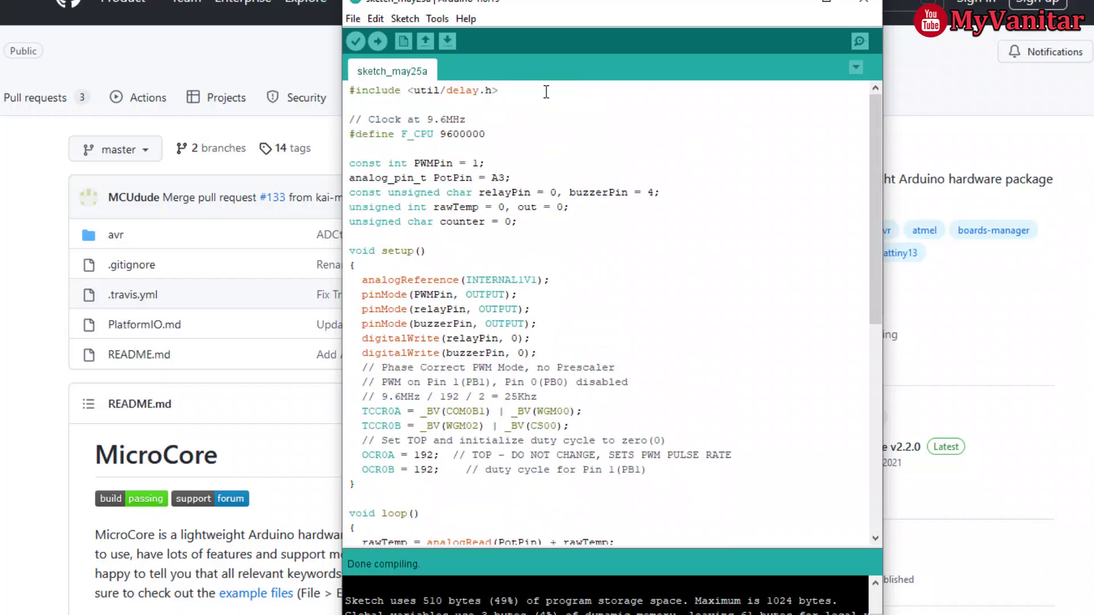
# Step: Verify sketch_may25a and export it with Sketch > Export compiled Binary
pyautogui.moveTo(537, 9); pyautogui.dragTo(493, 5)
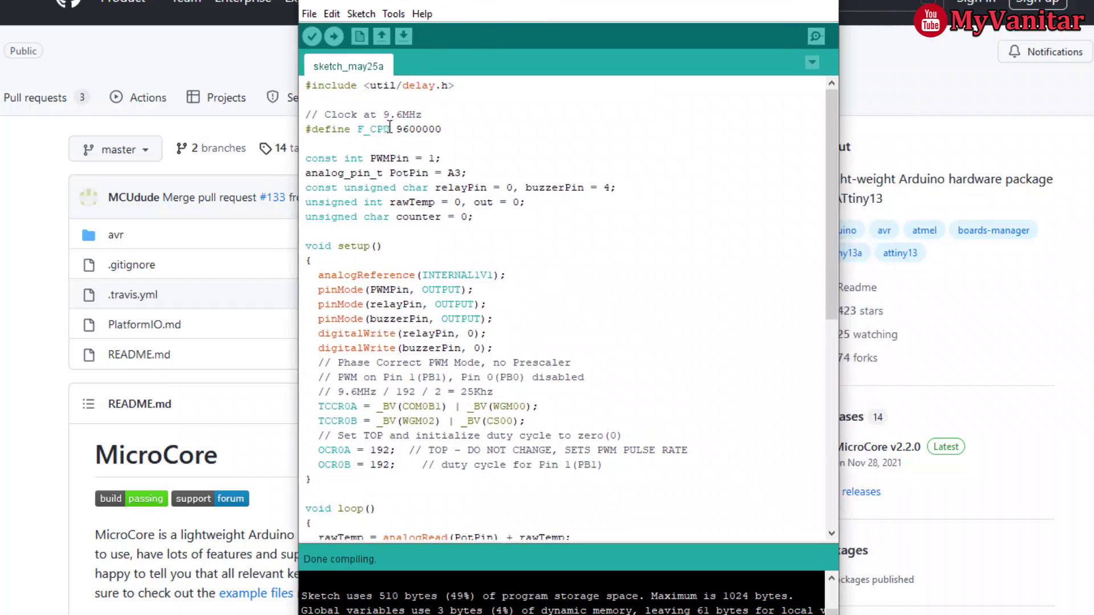
pyautogui.scroll(-6, 459, 303)
pyautogui.scroll(-3, 460, 302)
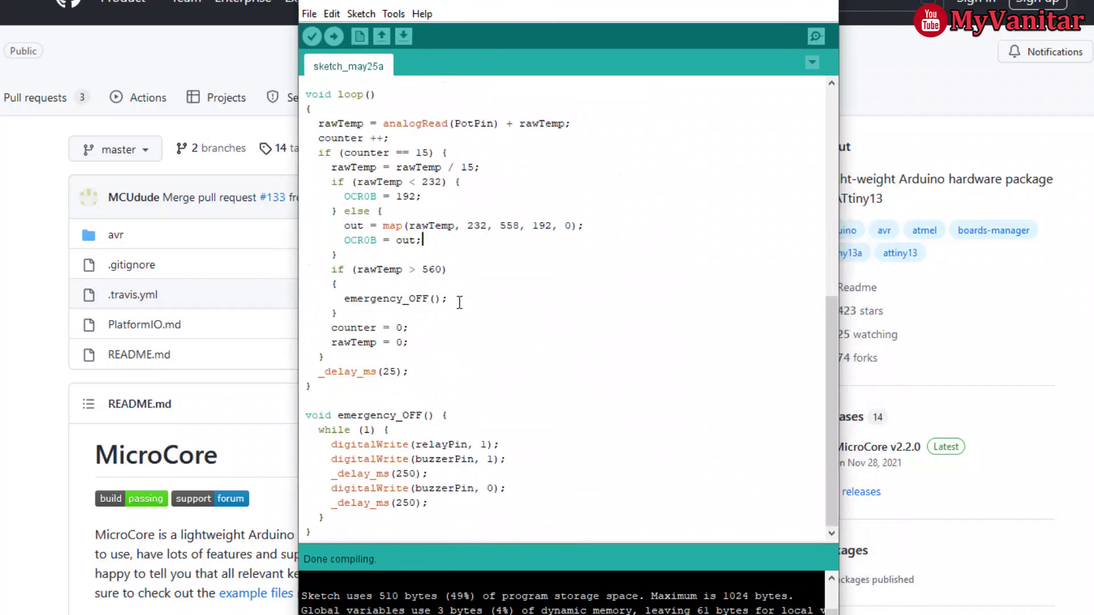
pyautogui.click(313, 39)
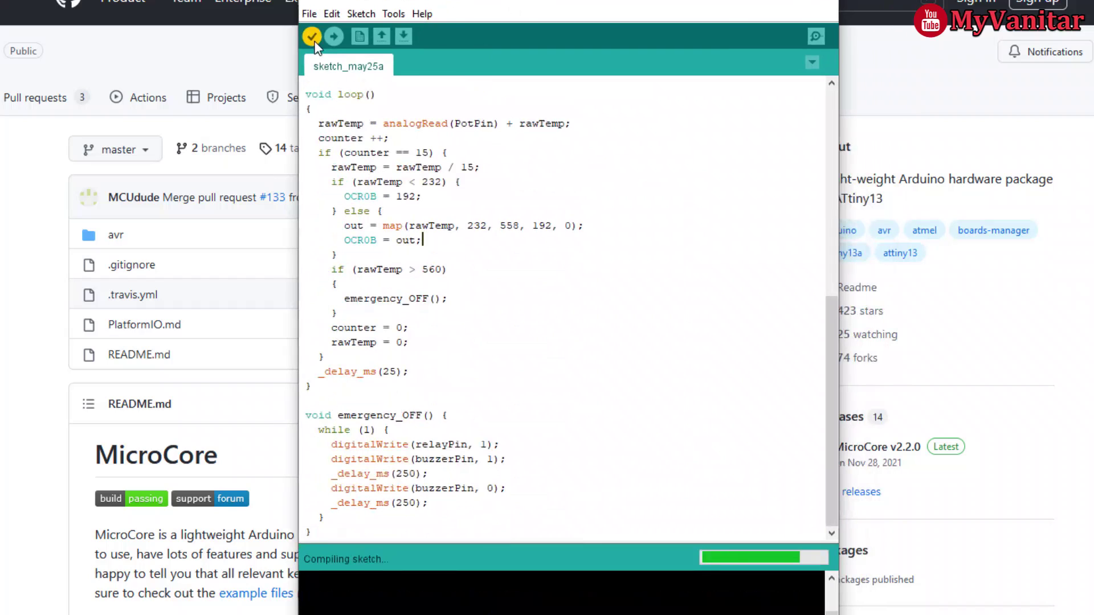
pyautogui.click(361, 15)
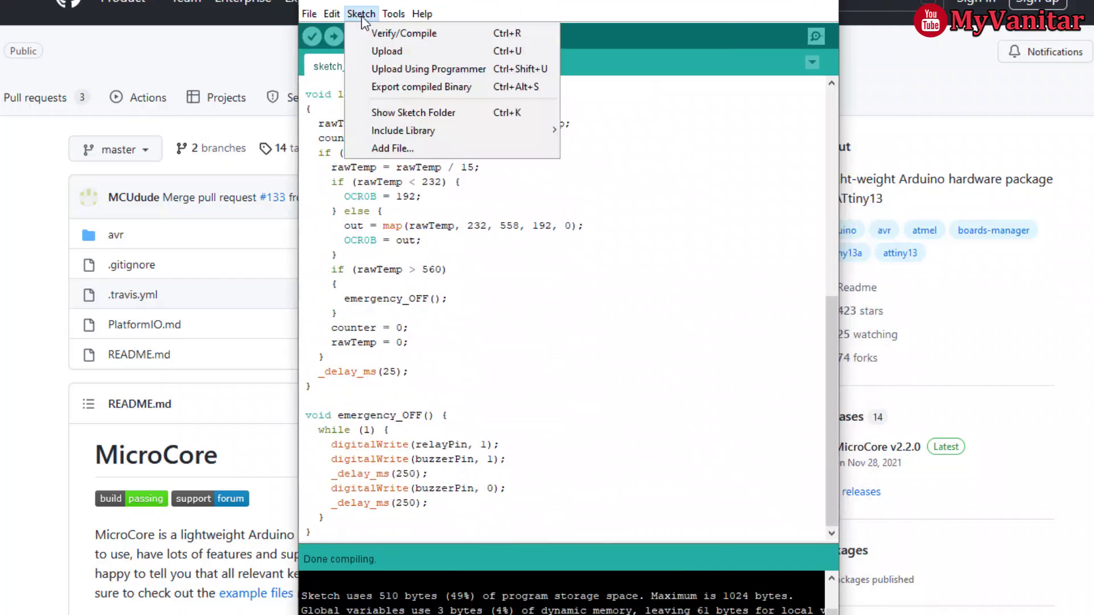
pyautogui.click(430, 88)
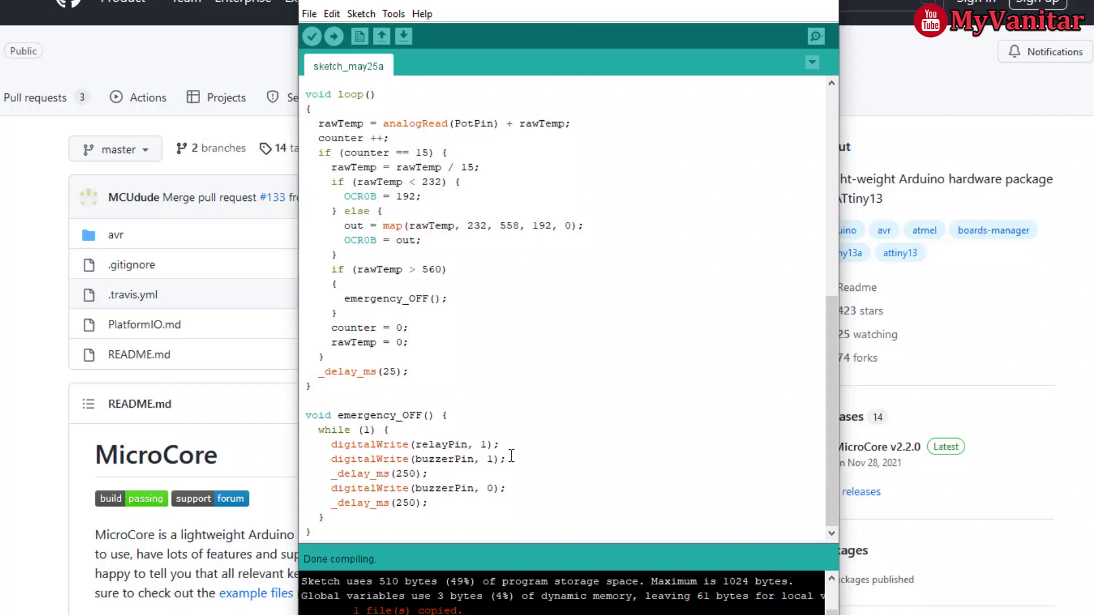
pyautogui.scroll(4, 511, 456)
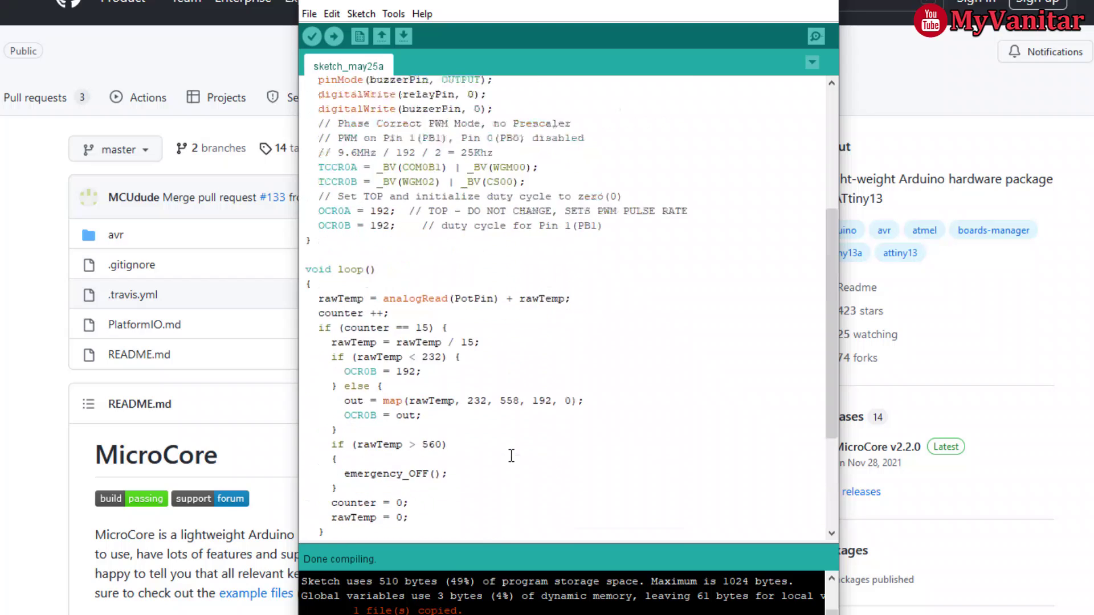
pyautogui.scroll(6, 511, 455)
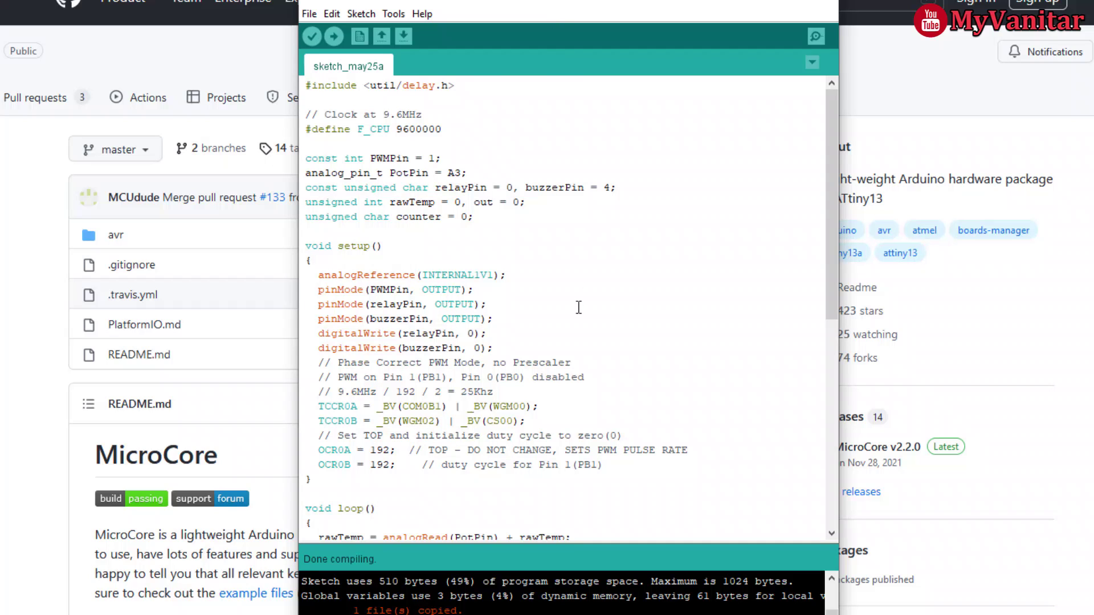
pyautogui.scroll(-6, 578, 307)
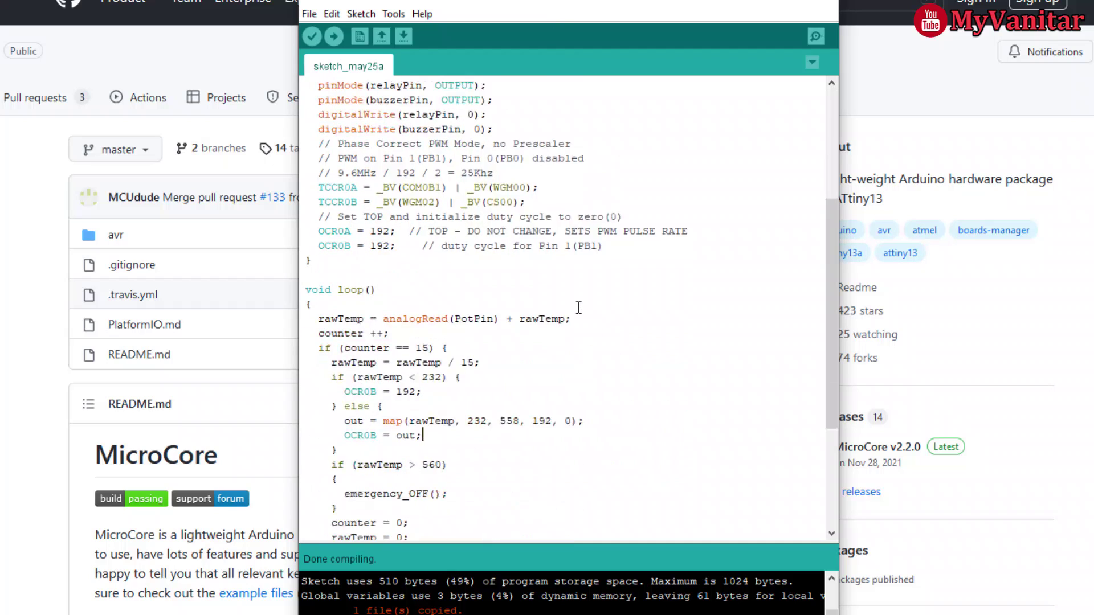
pyautogui.scroll(6, 578, 307)
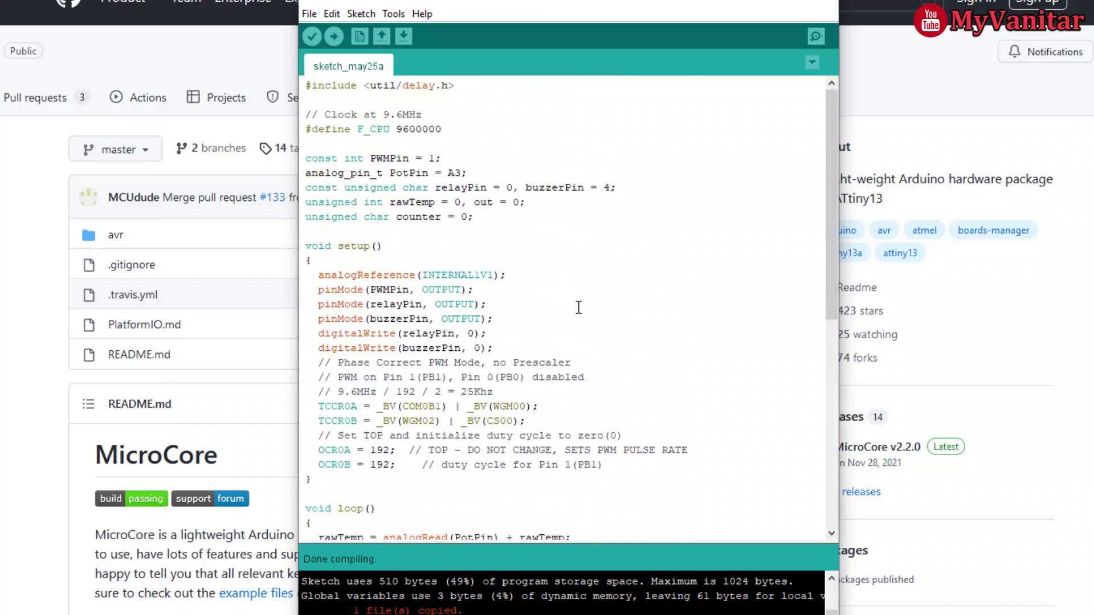
pyautogui.scroll(-9, 578, 307)
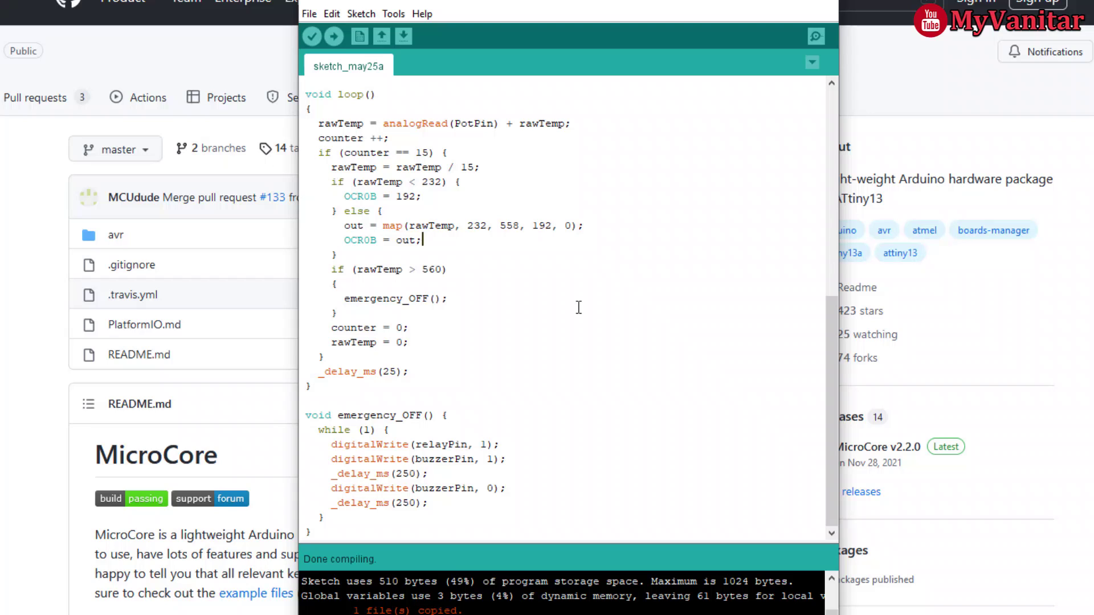
pyautogui.scroll(7, 578, 308)
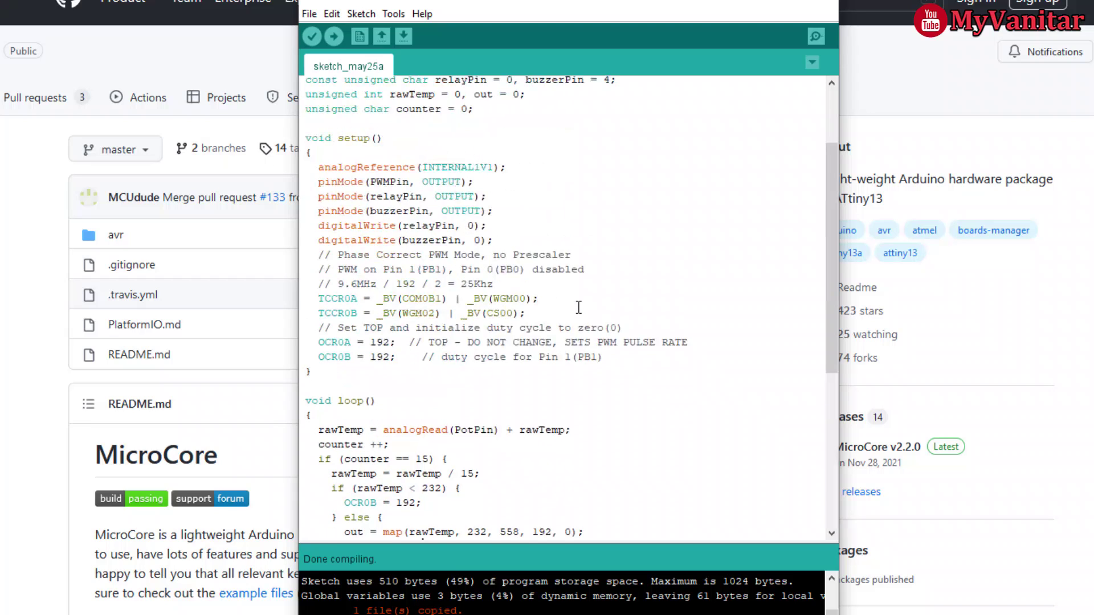
pyautogui.scroll(3, 578, 307)
pyautogui.scroll(-3, 578, 307)
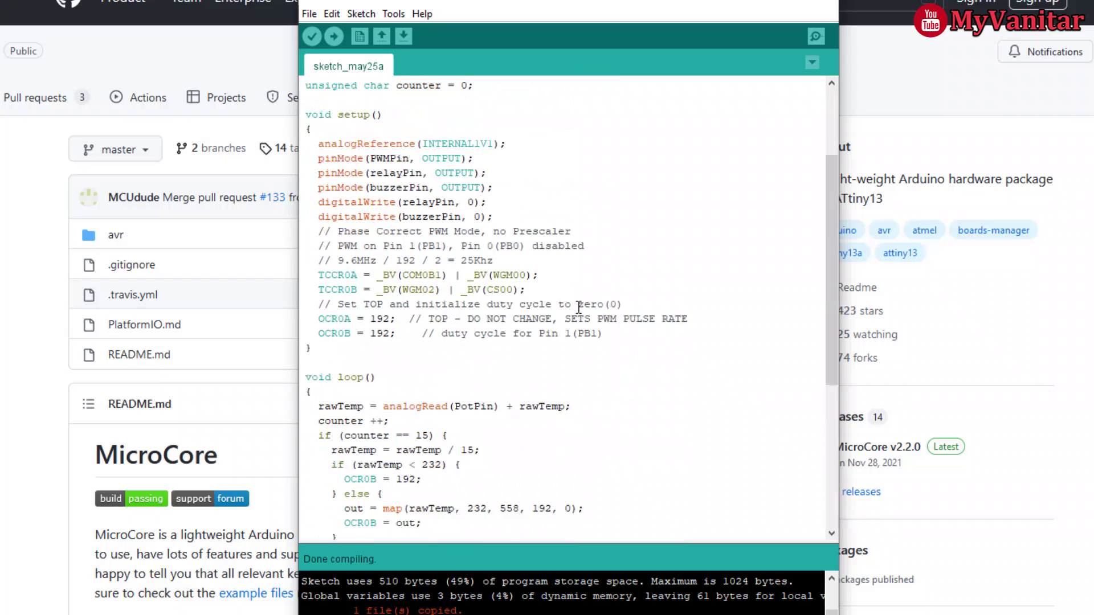